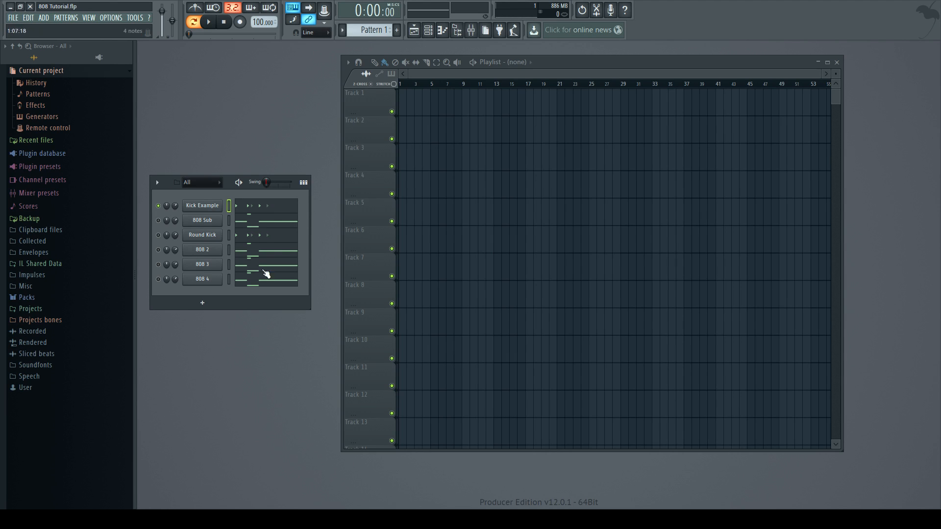
- Mute the Kick Example channel, unmute 808 Sub and play the pattern with only the sub sounding
left_click(158, 206)
left_click(211, 221)
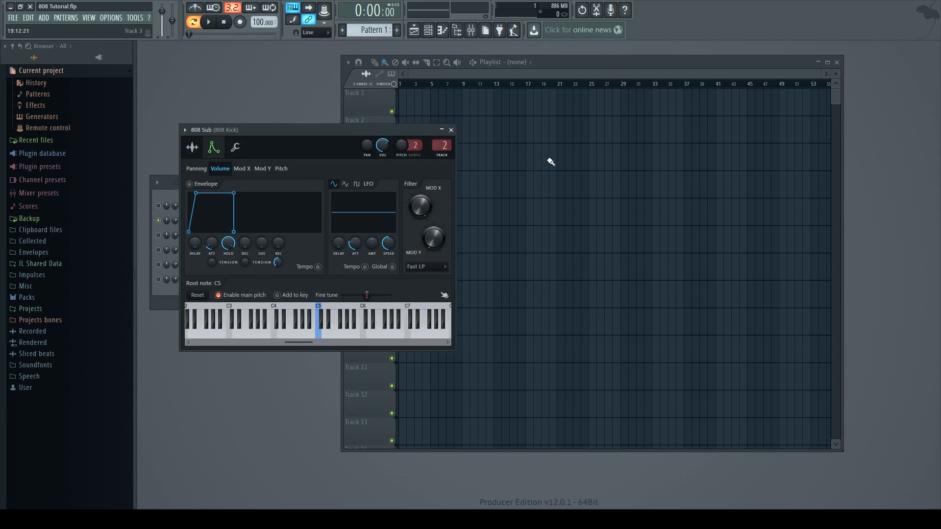
left_click(451, 130)
key("space")
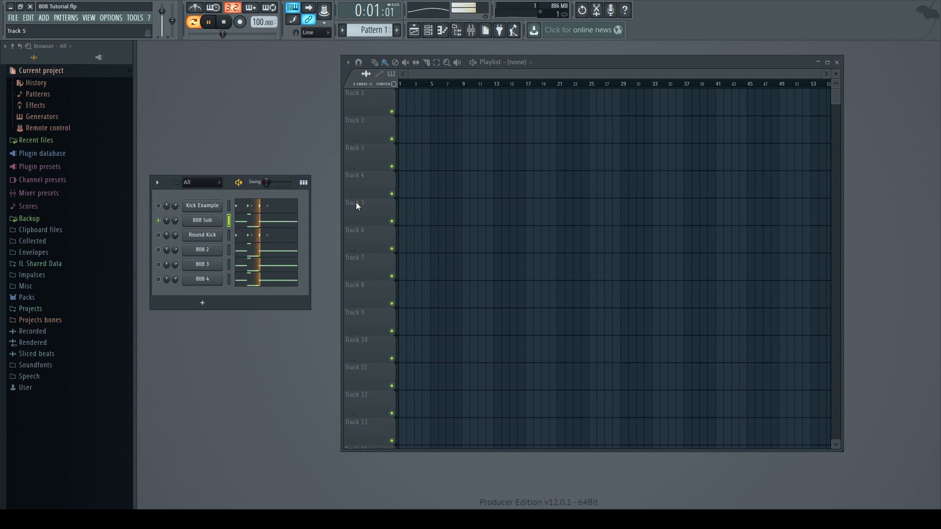
key("space")
left_click(216, 222)
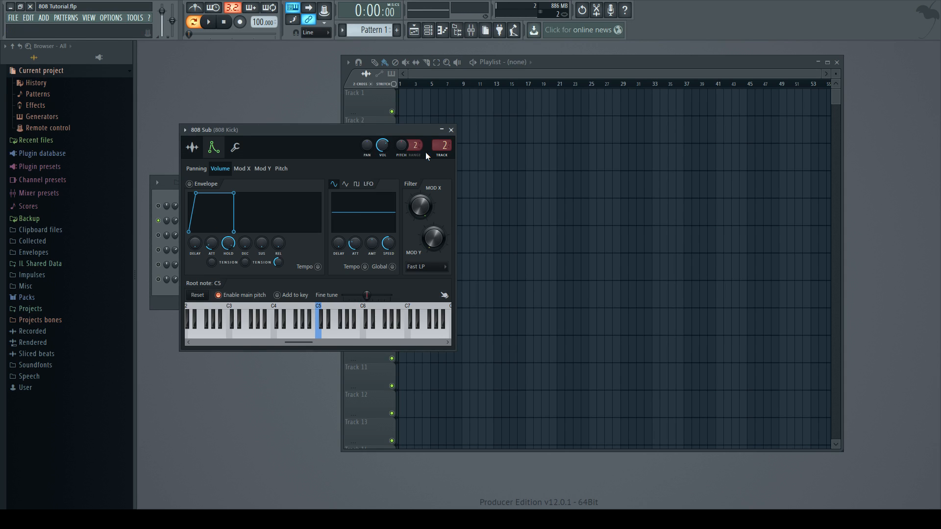
left_click(451, 130)
- Delete every note except the first C5 in the 808 Sub piano roll and play the pattern
left_click(290, 225)
right_click(490, 245)
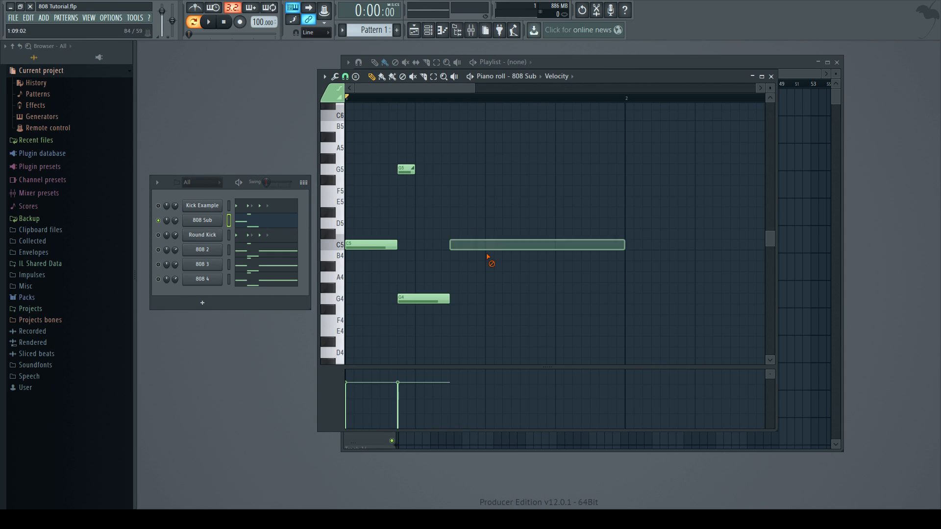
right_click(424, 299)
right_click(406, 169)
key("space")
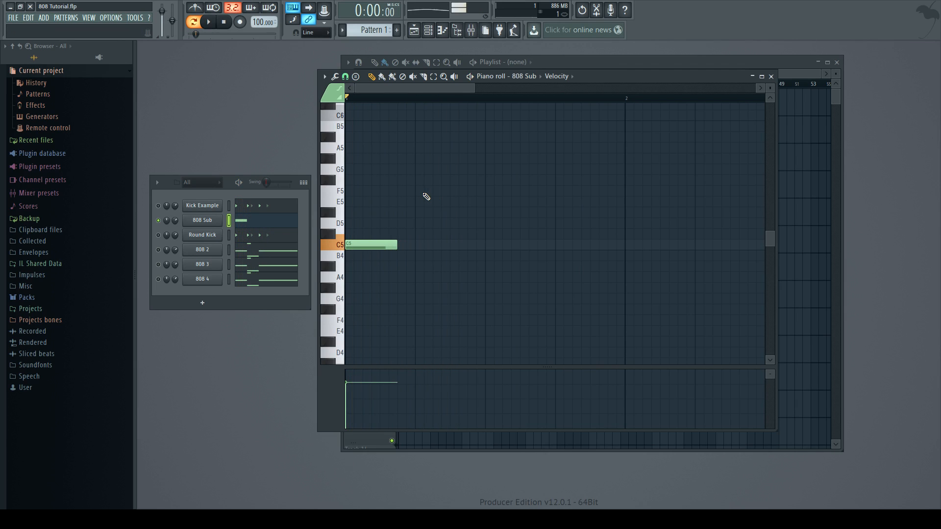
key("space")
left_click(771, 76)
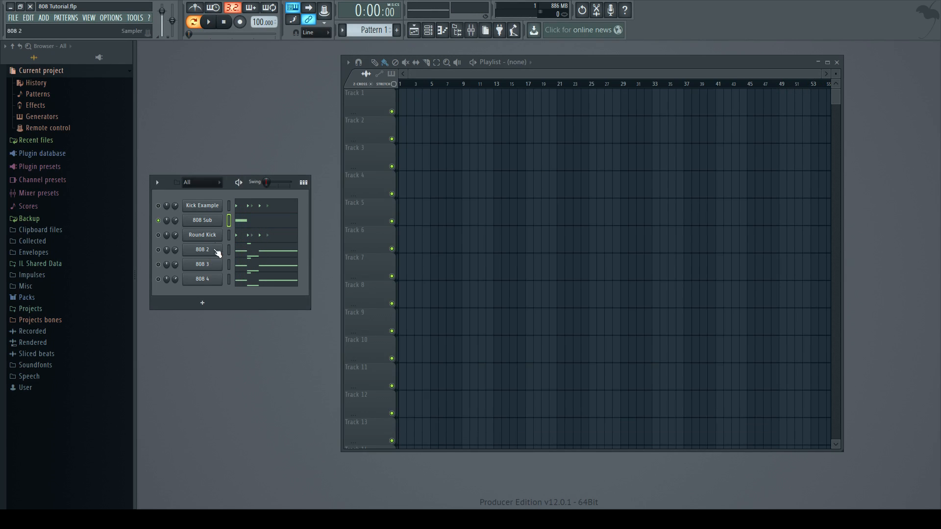
- Enable the volume envelope on the 808 Sub channel and play the pattern
left_click(218, 222)
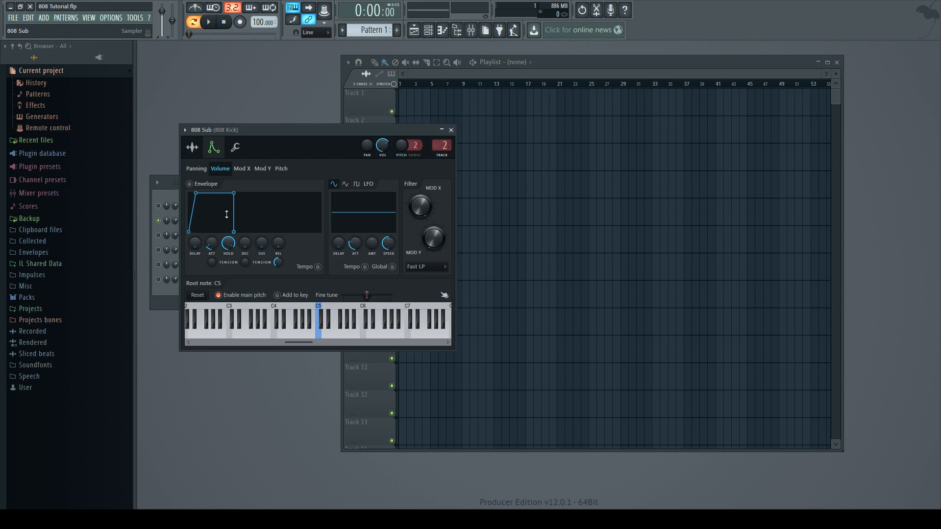
left_click(454, 129)
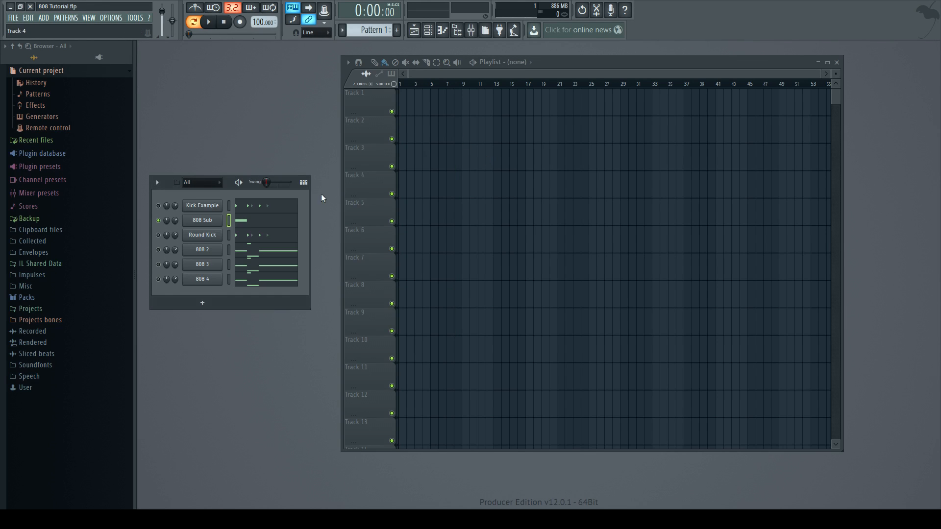
left_click(218, 220)
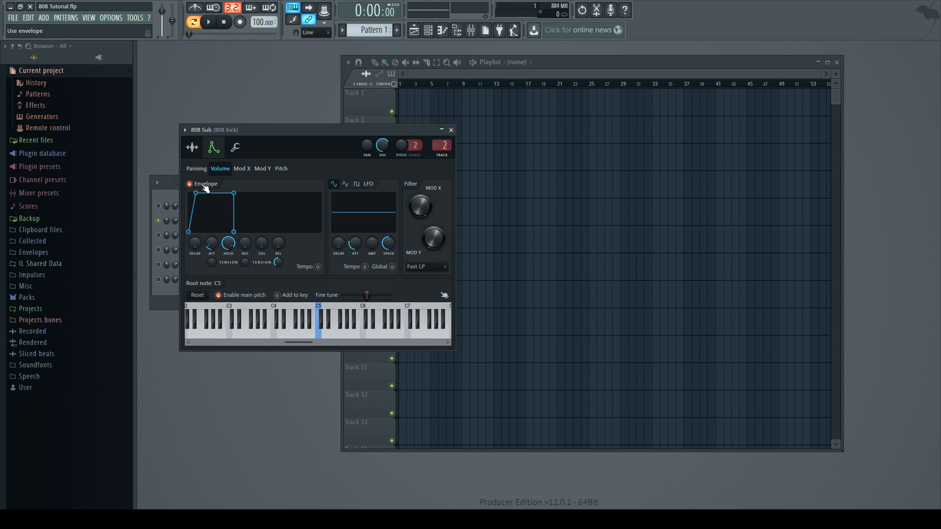
key("space")
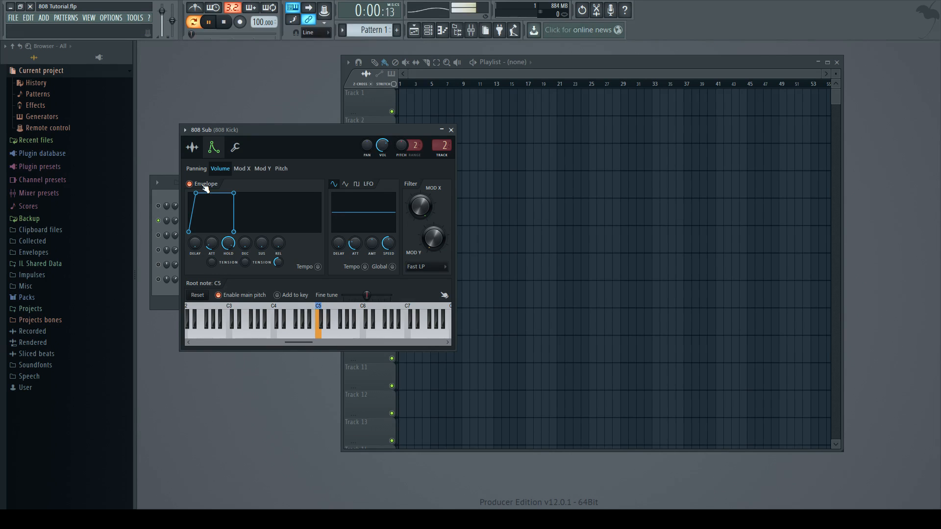
key("space")
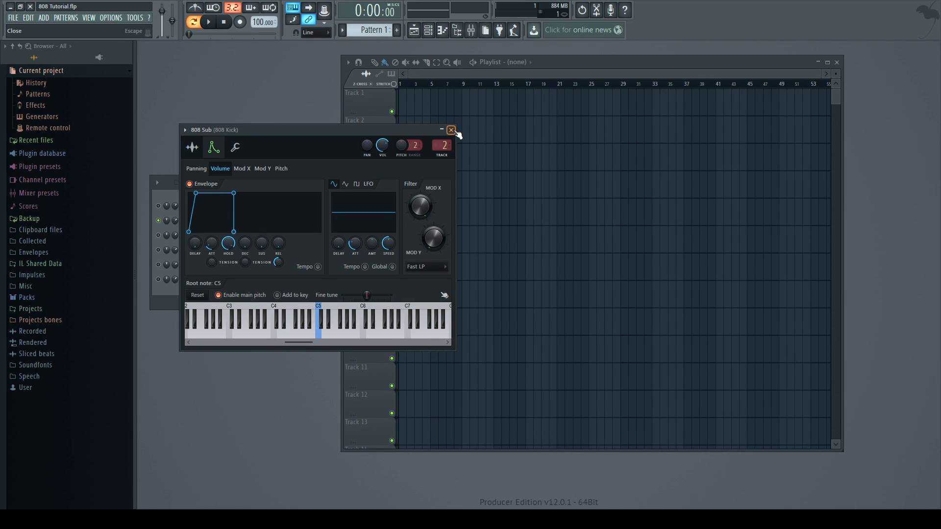
left_click(452, 130)
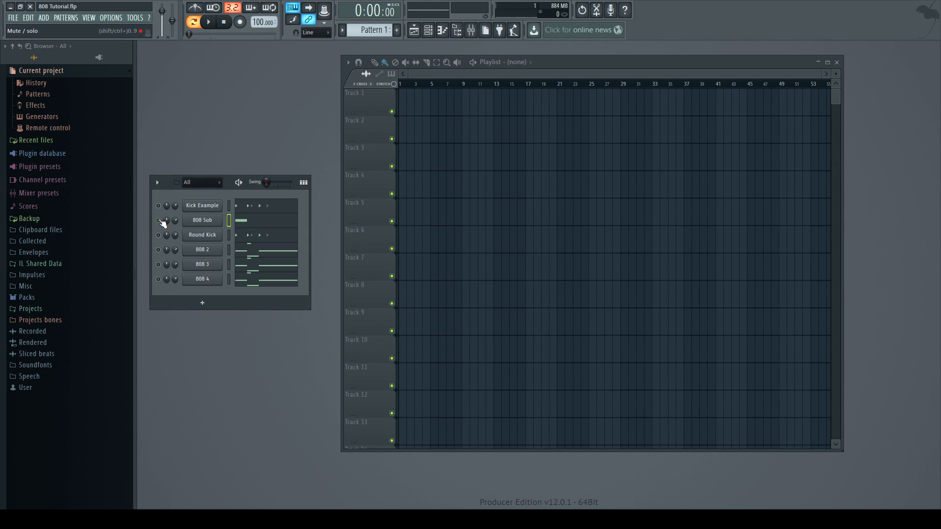
- Mute 808 Sub, unmute Kick Example and audition the kick, both as single hits and in the pattern
left_click(202, 205)
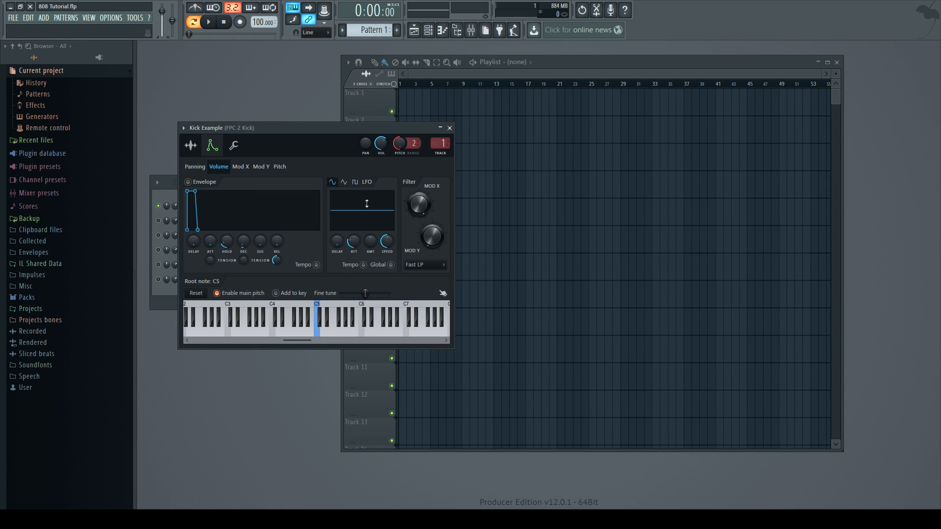
key("z")
key("z")
key("z")
key("z")
key("space")
key("space")
- Enable the volume envelope on Kick Example, shorten its hold time slightly and play the pattern
left_click(189, 182)
scroll(228, 245, "down", 1)
key("space")
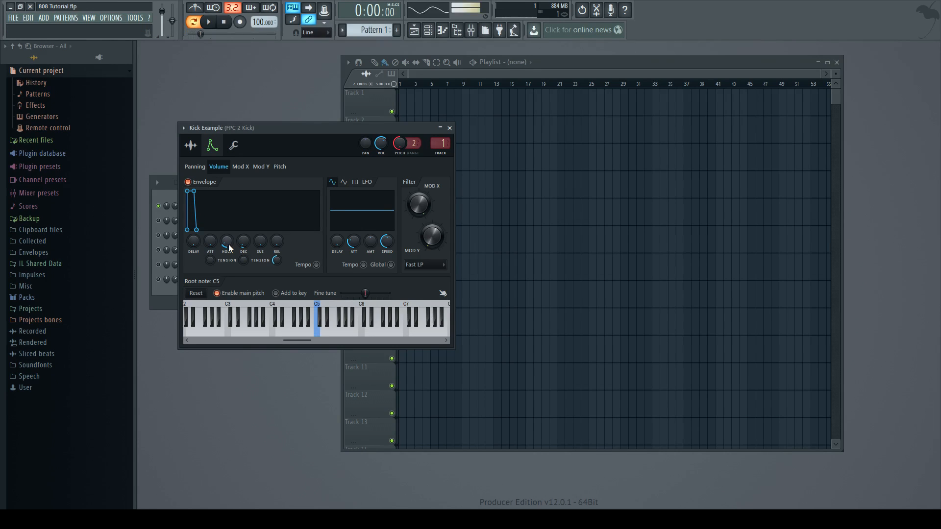
key("space")
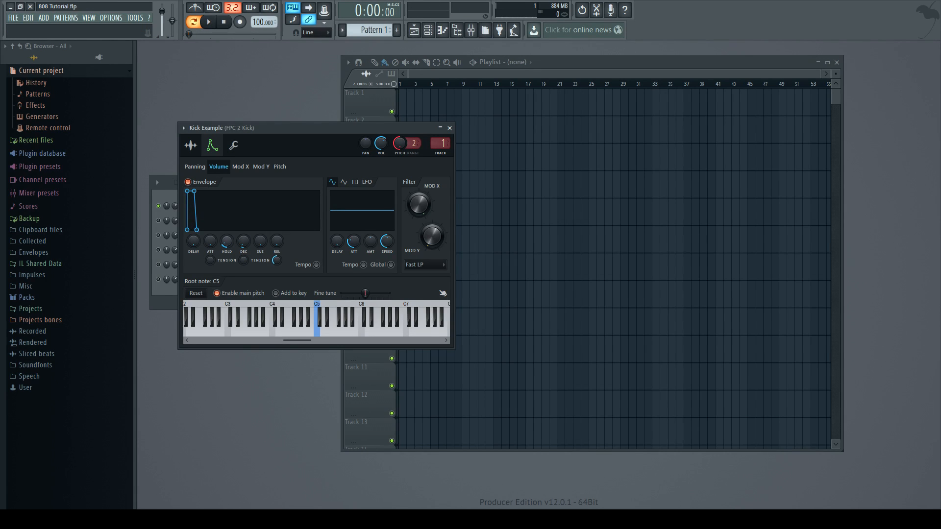
left_click(449, 128)
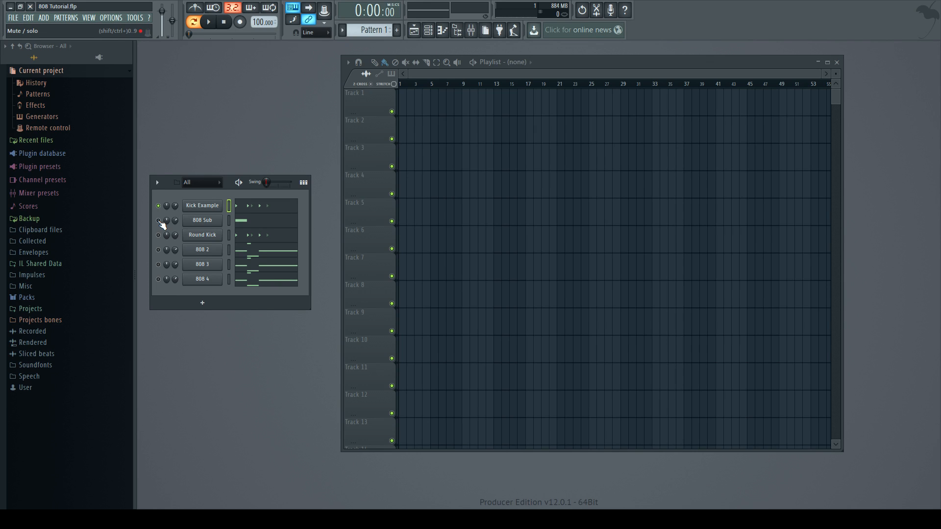
- Solo the 808 Sub channel and select the 808 Kick insert in the mixer
right_click(158, 220)
left_click(470, 30)
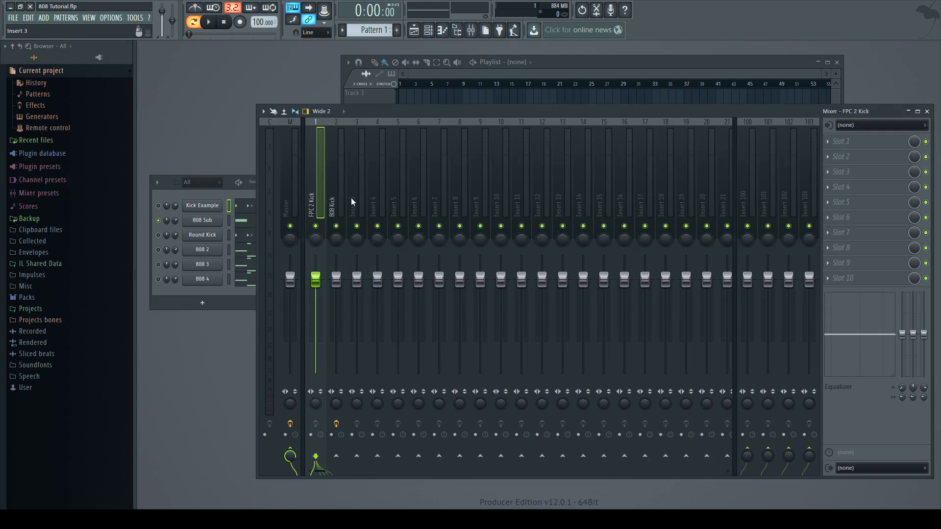
left_click(340, 198)
- Audition the sub through Fruity Fast Dist on the 808 Kick insert, and switch that effect back off
key("space")
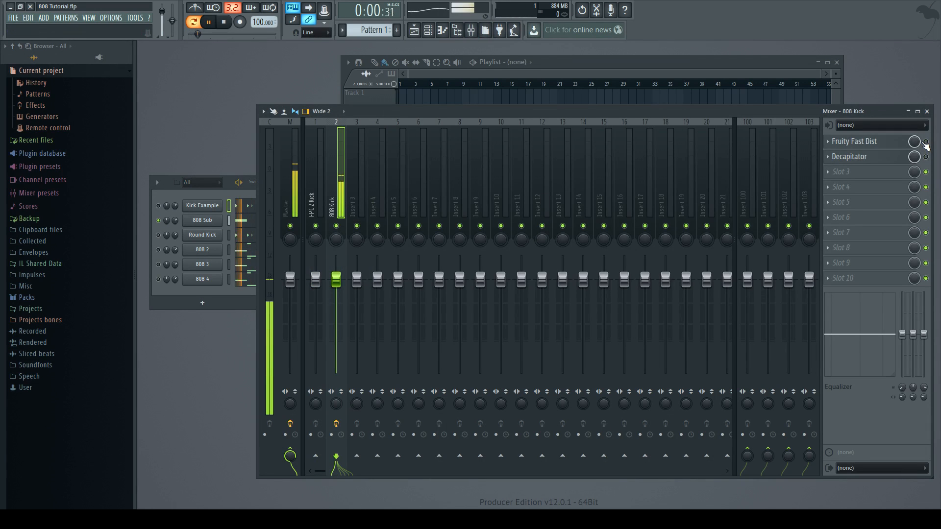
left_click(899, 143)
key("space")
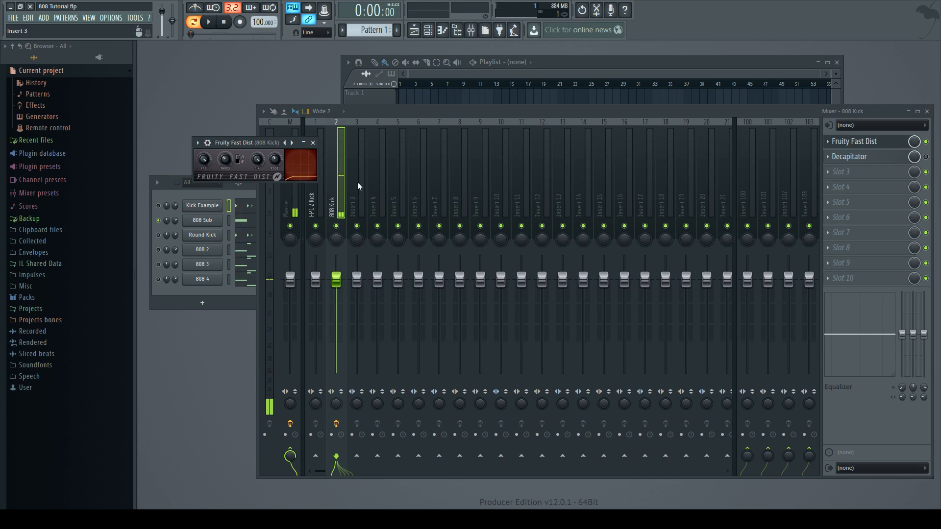
left_click(313, 143)
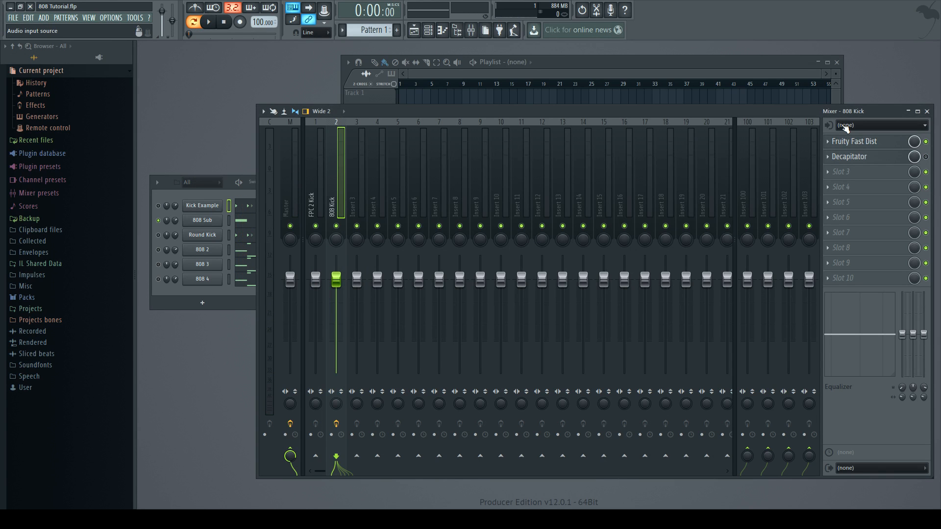
left_click(900, 144)
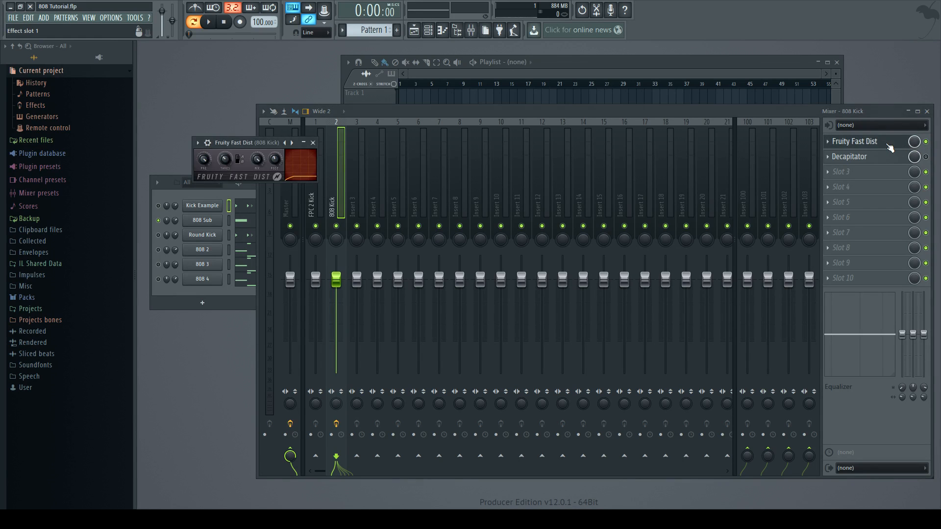
left_click(900, 143)
left_click(898, 145)
left_click(926, 143)
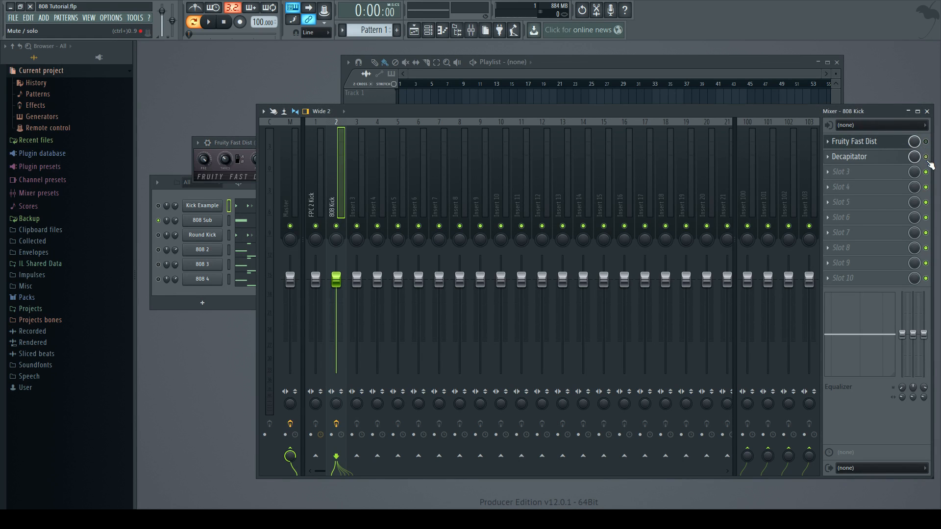
- Enable Decapitator on the 808 Kick insert, adjust its Drive and turn on Punish while the pattern plays
left_click(926, 158)
key("space")
left_click(900, 160)
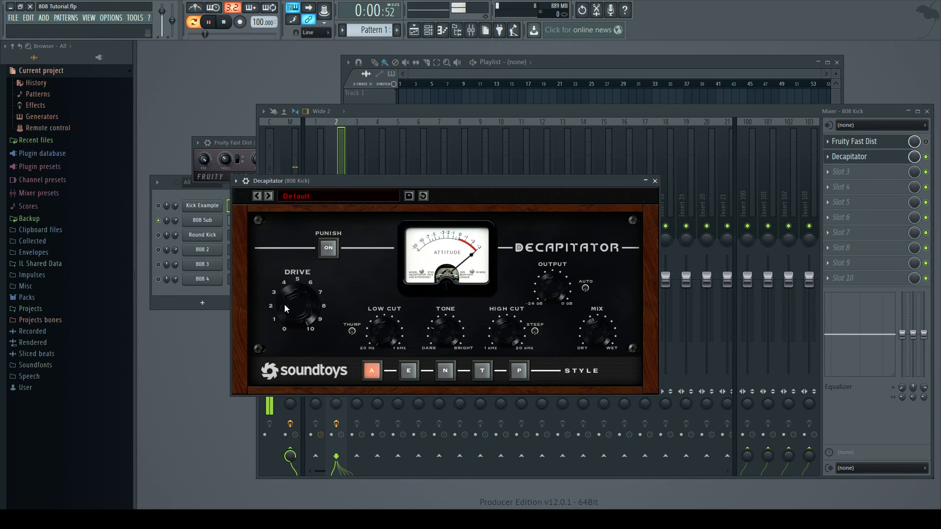
left_click_drag(300, 304, 302, 320)
left_click(328, 248)
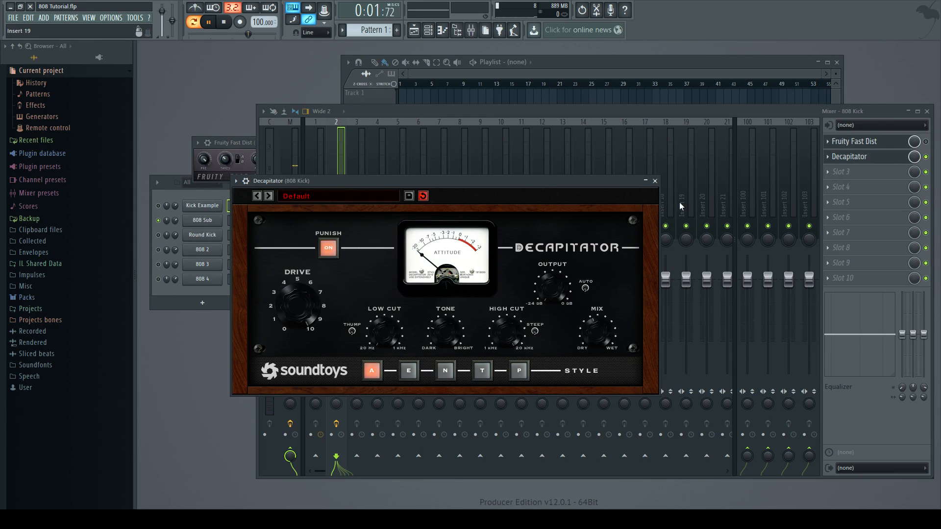
left_click(656, 182)
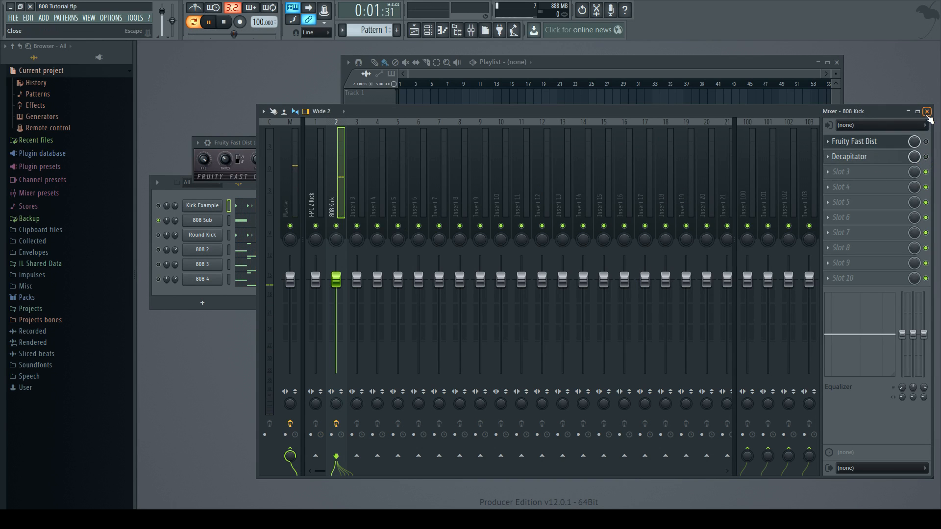
left_click(927, 112)
key("space")
- Unmute Kick Example, keep 808 2 muted and play the kick together with 808 Sub
left_click(160, 250)
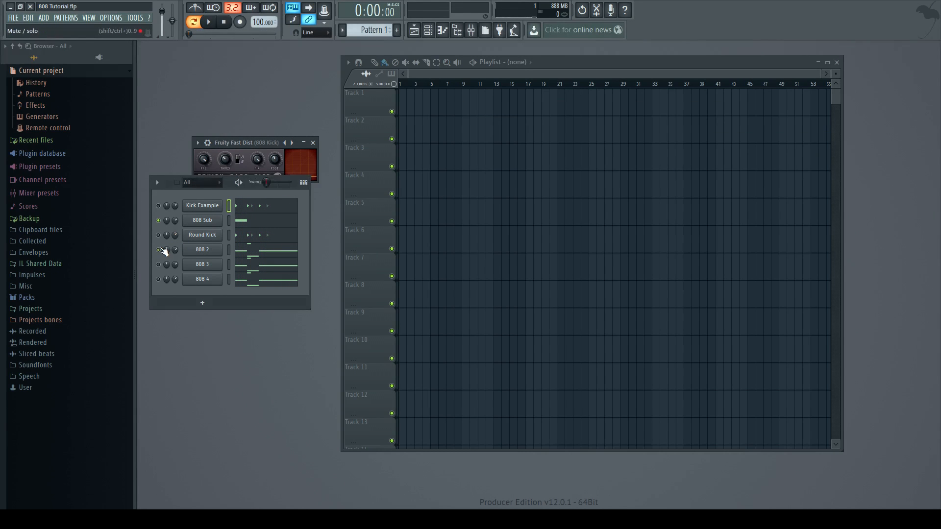
left_click(159, 251)
left_click(159, 207)
key("space")
key("space")
- Undo the note deletions in the 808 Sub piano roll and play the full pattern with the kick
left_click(246, 224)
key("ctrl+z")
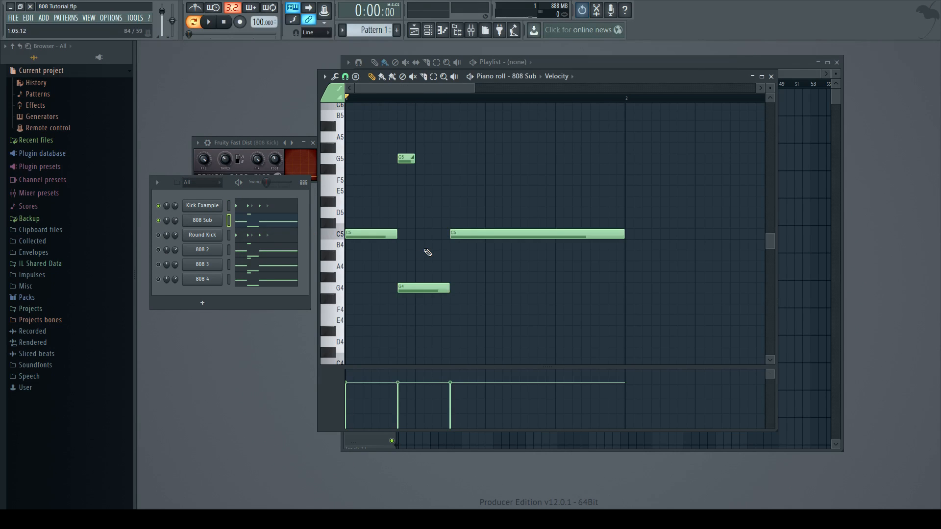
key("space")
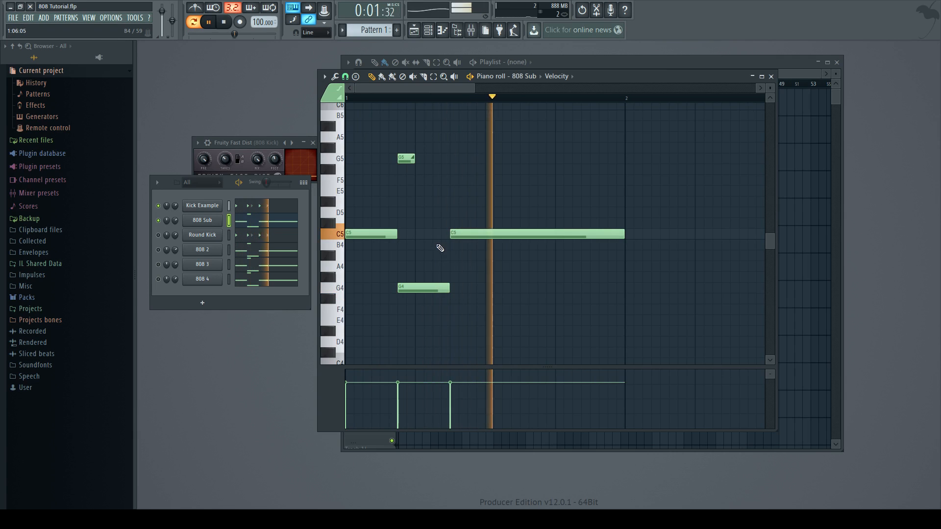
key("space")
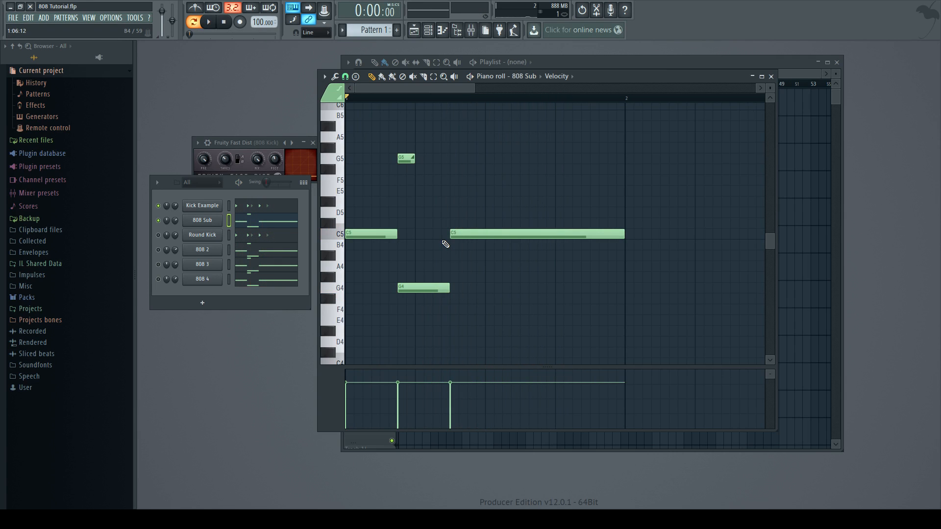
left_click(209, 222)
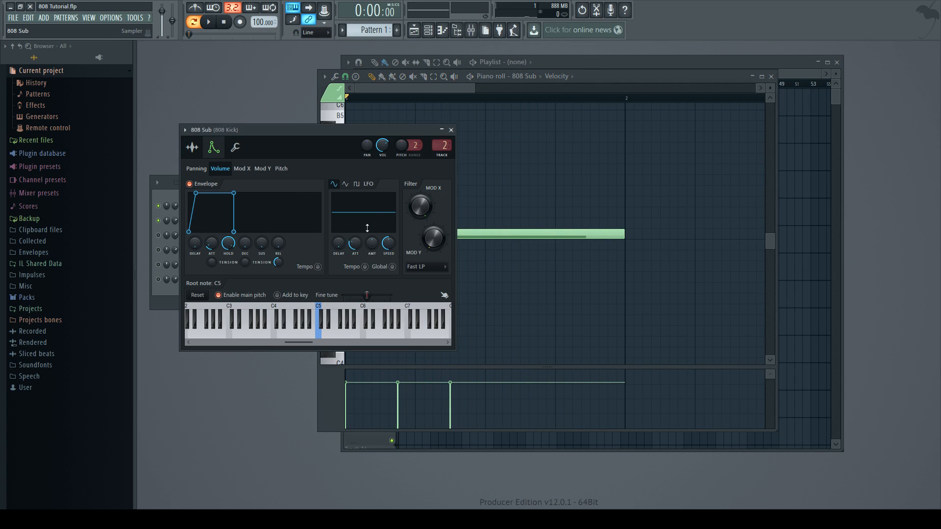
left_click(452, 131)
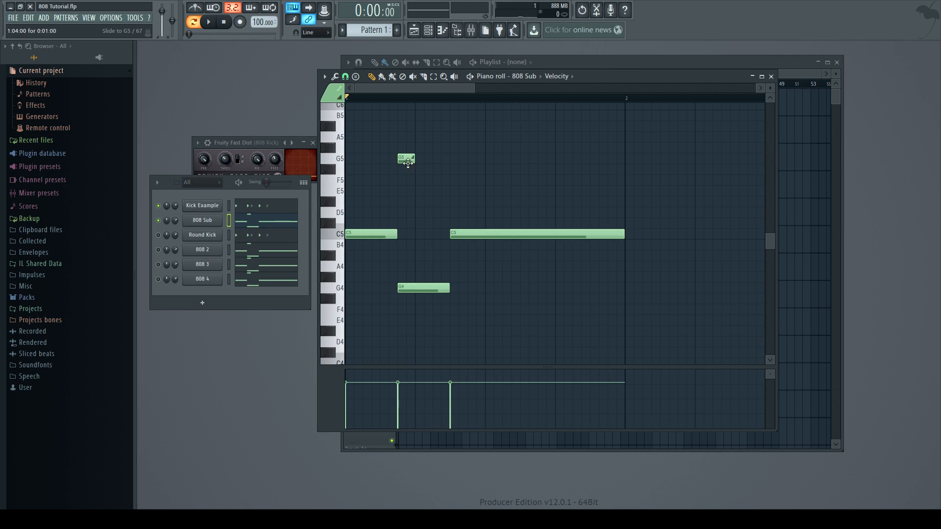
- Add a short slide note on E5 at the start of the 808 Sub pattern and play it
left_click(372, 191)
mouse_move(381, 191)
left_mouse_down()
mouse_move(363, 191)
mouse_move(510, 193)
mouse_move(372, 191)
left_mouse_up()
key("space")
key("space")
key("space")
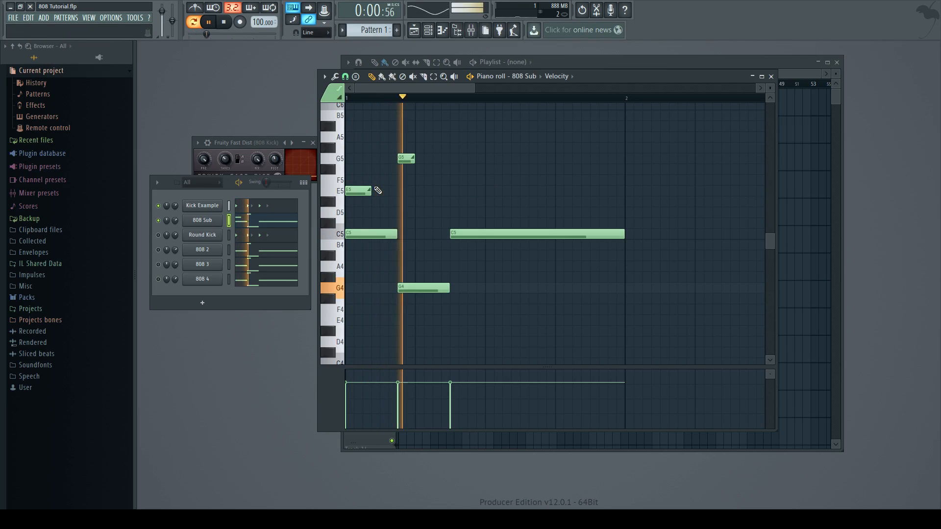
key("space")
- Transpose the E5 slide note up two octaves to E7 and play the pattern
left_click(361, 191, "ctrl")
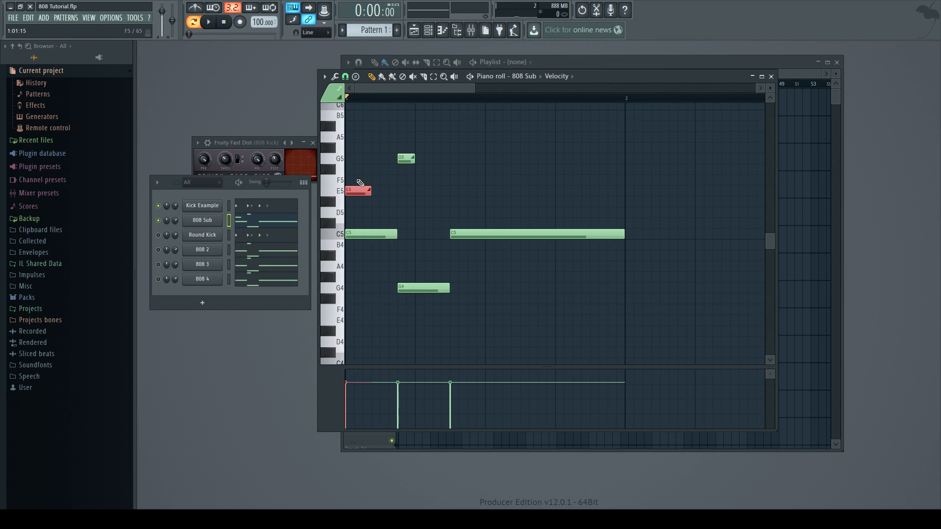
key("ctrl+Up")
key("ctrl+Up")
key("space")
key("space")
key("space")
key("space")
- Lengthen the E7 slide note to the start of the second C5 note and play the pattern
left_click_drag(370, 138, 448, 141)
key("space")
key("space")
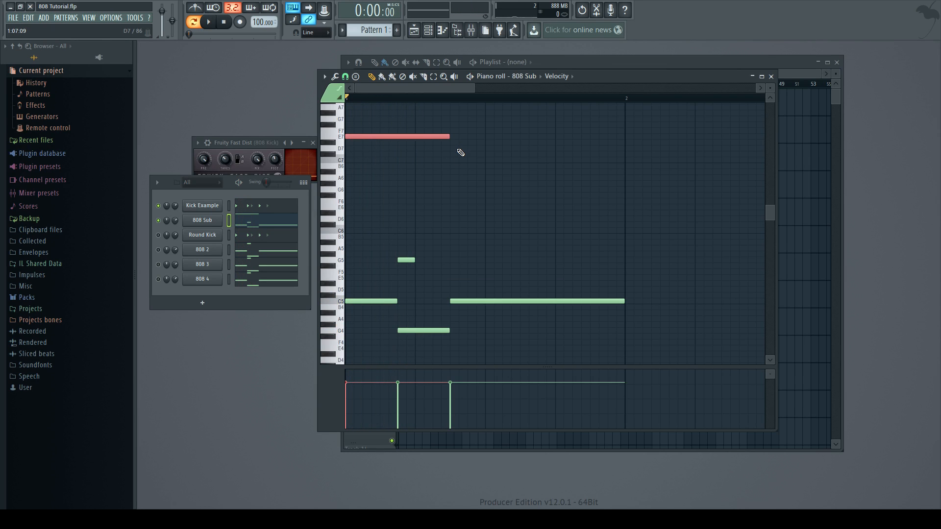
- Undo the slide note's lengthening and its last octave transposition, playing the pattern in between
key("ctrl+alt+z")
key("space")
key("space")
key("ctrl+alt+z")
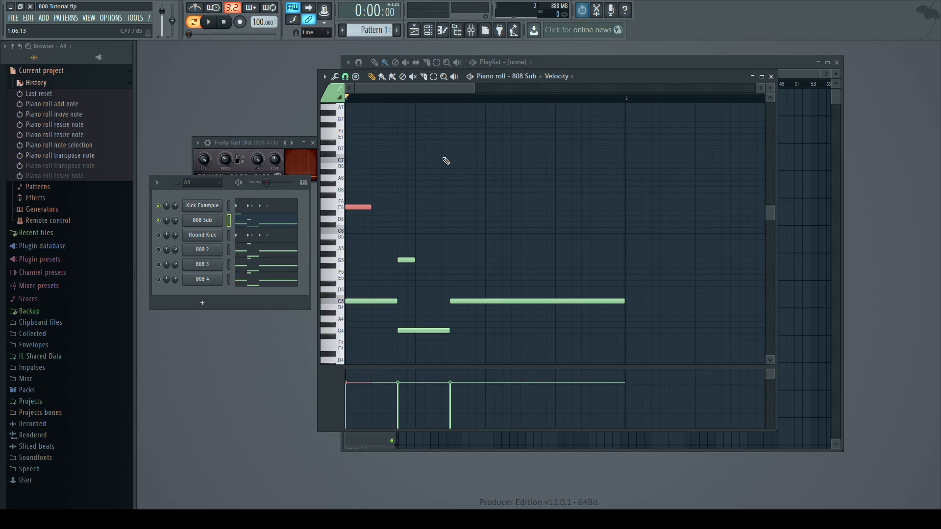
- Undo the remaining slide note edits in the 808 Sub pattern back to before the slide note was added
key("ctrl+alt+z")
key("ctrl+alt+z")
key("ctrl+alt+z")
key("ctrl+alt+z")
key("ctrl+alt+z")
key("ctrl+alt+z")
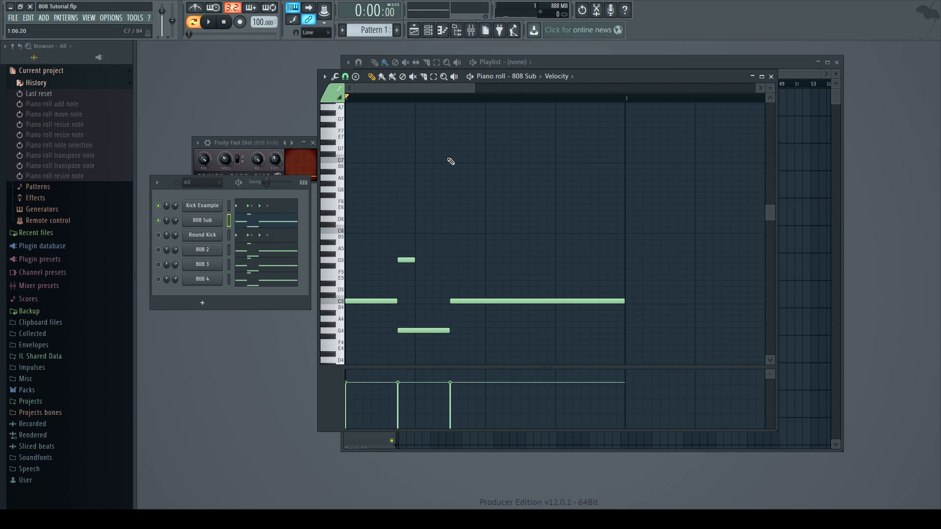
- Try a longer slide note on D#7, move it earlier and down to D6, and delete it
left_click(463, 143)
left_click(554, 143)
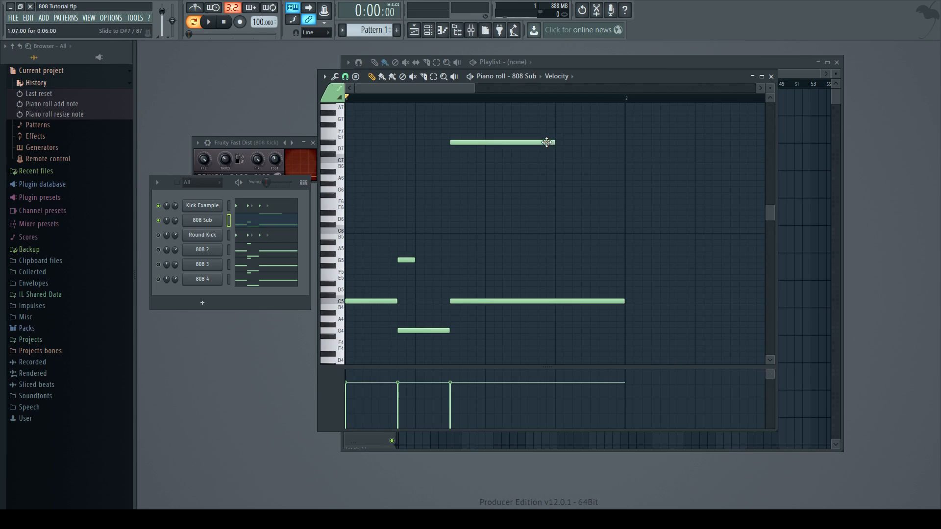
left_click_drag(547, 142, 461, 219)
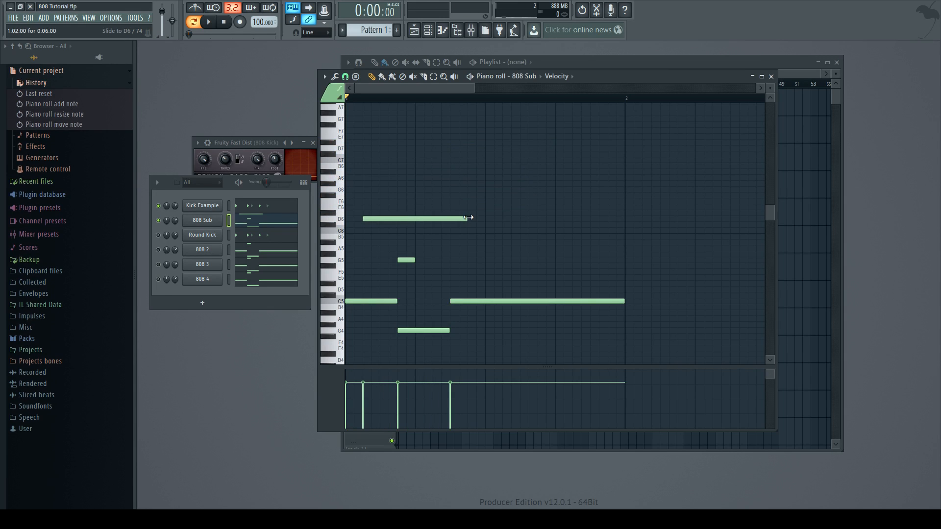
right_click(454, 219)
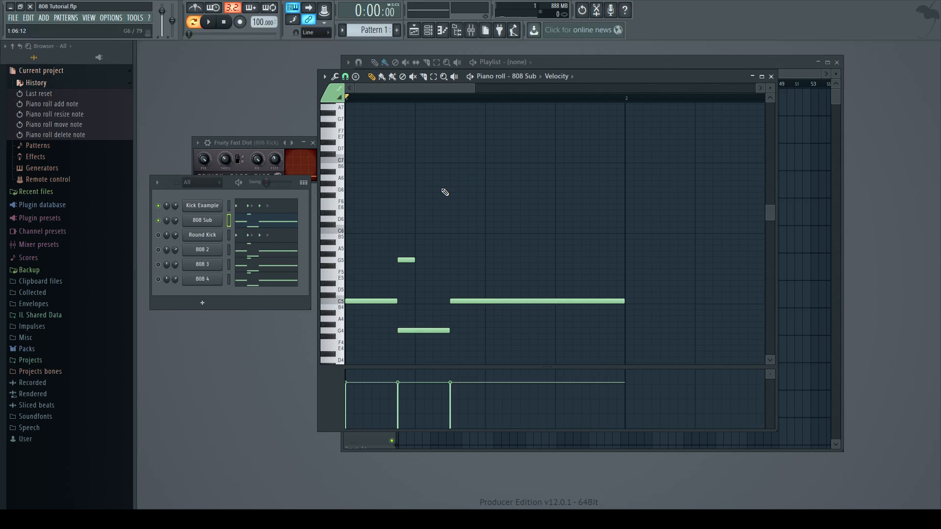
- Try a slide note on G6 above the first notes, adjust its position and length, and delete it
left_click(406, 190)
left_click_drag(451, 185, 425, 191)
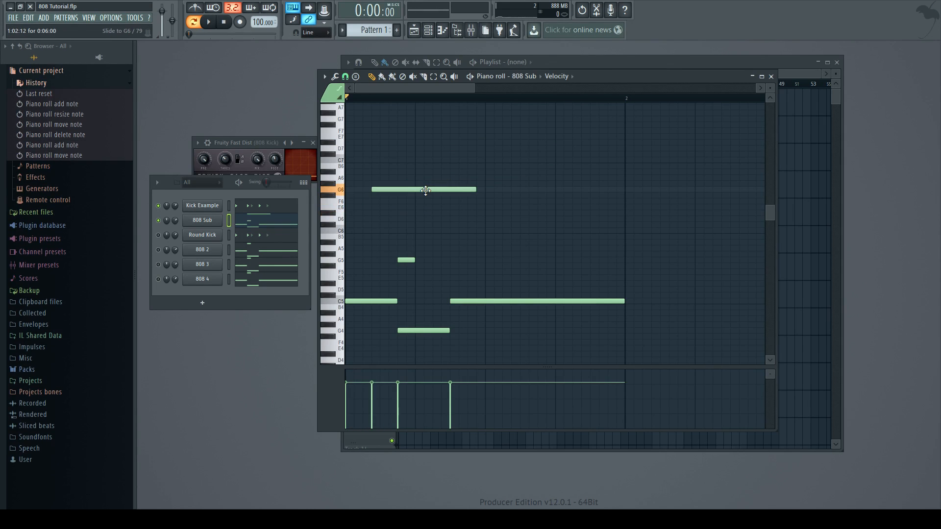
left_click_drag(477, 190, 441, 212)
right_click(444, 191)
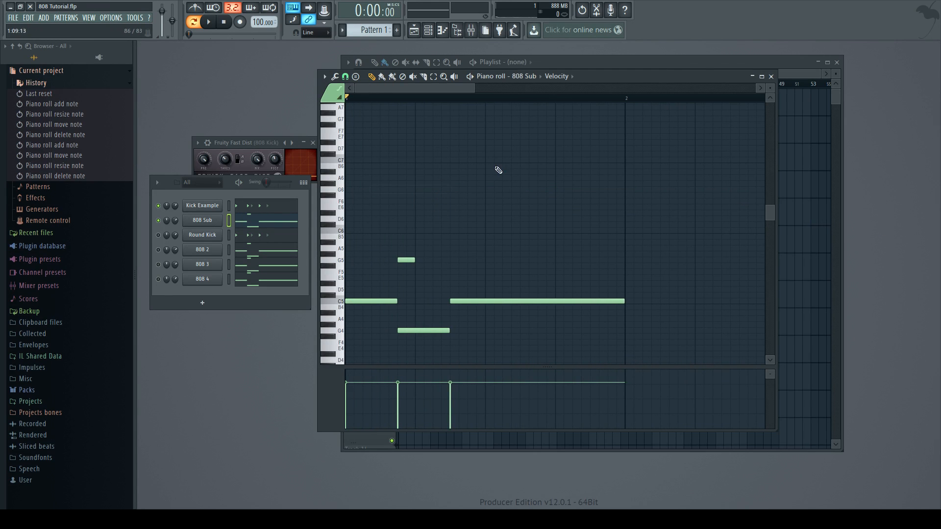
- Close the piano roll and leave only the Round Kick channel enabled, muting Kick Example and 808 Sub
left_click(771, 76)
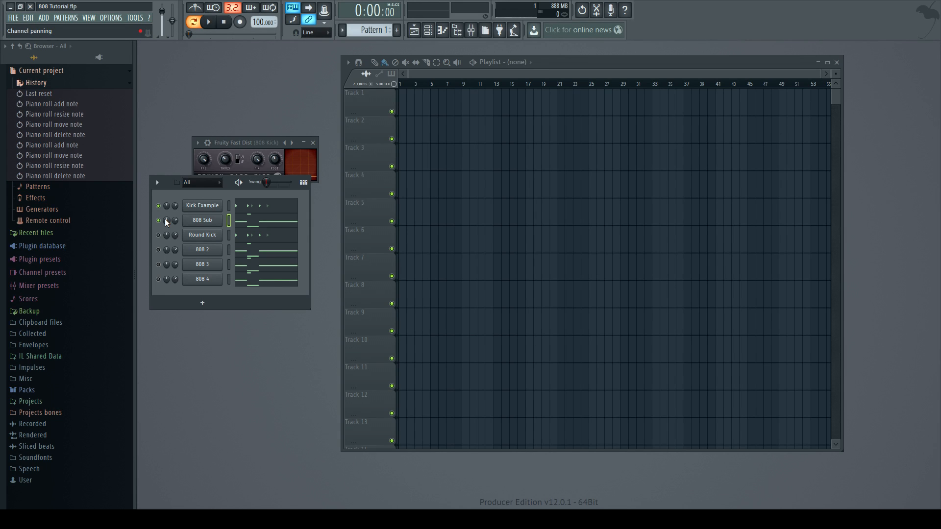
left_click(159, 206)
left_click(158, 237)
left_click(159, 220)
- Turn off the Round Kick's volume envelope and play the pattern
left_click(195, 235)
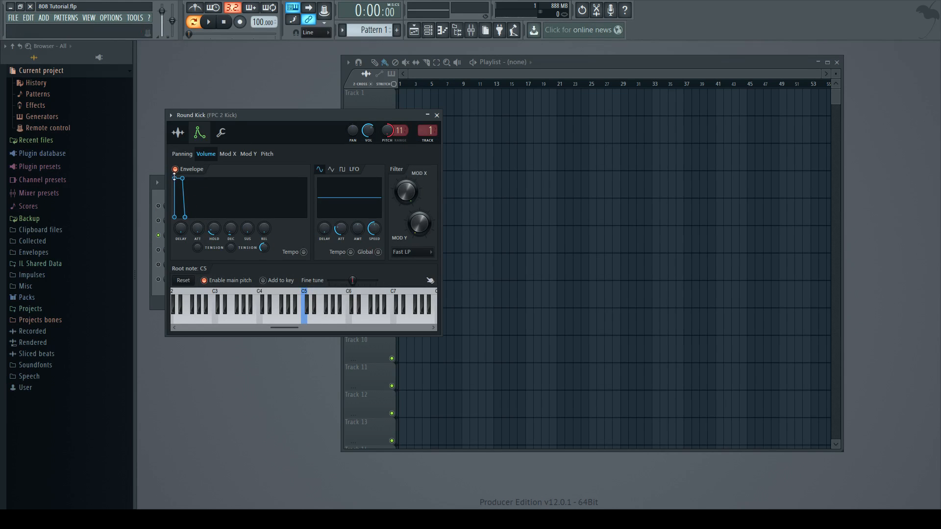
left_click(175, 169)
key("space")
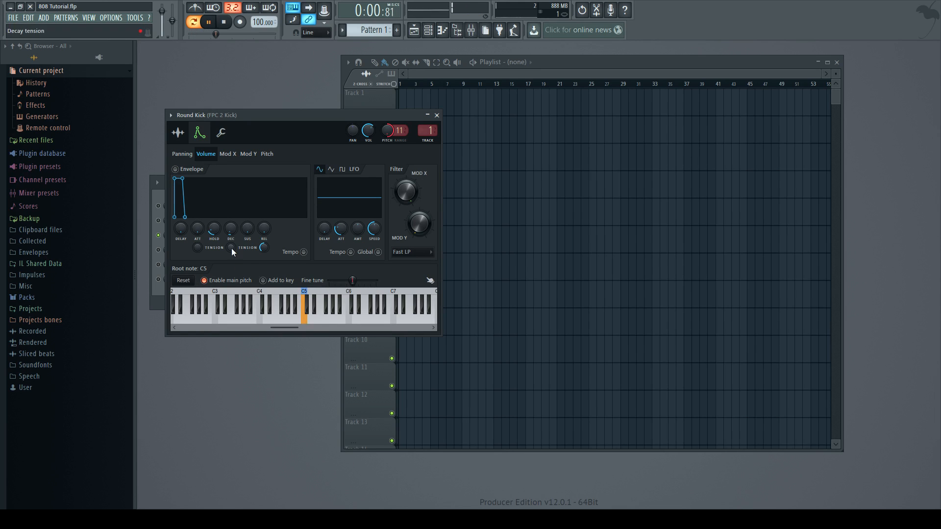
key("space")
key("space")
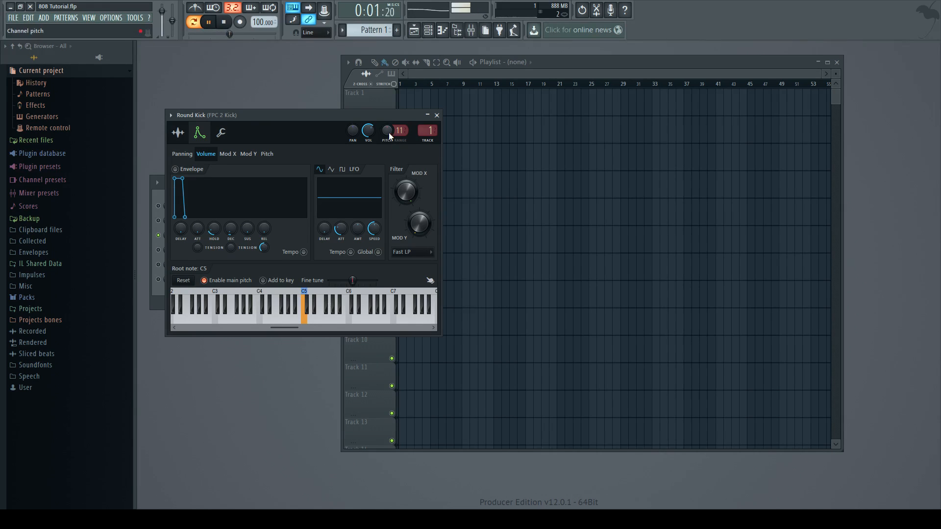
key("space")
left_click_drag(389, 132, 389, 151)
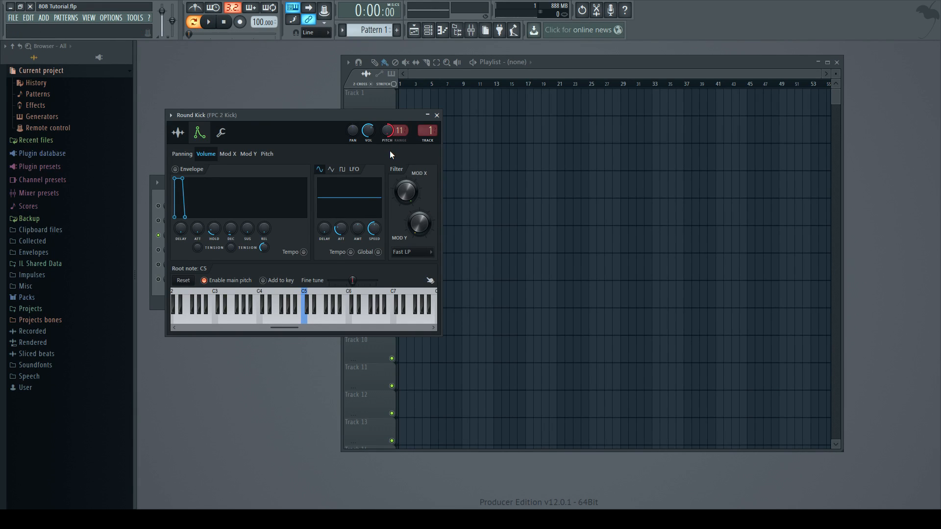
key("space")
key("space")
left_click(181, 170)
key("space")
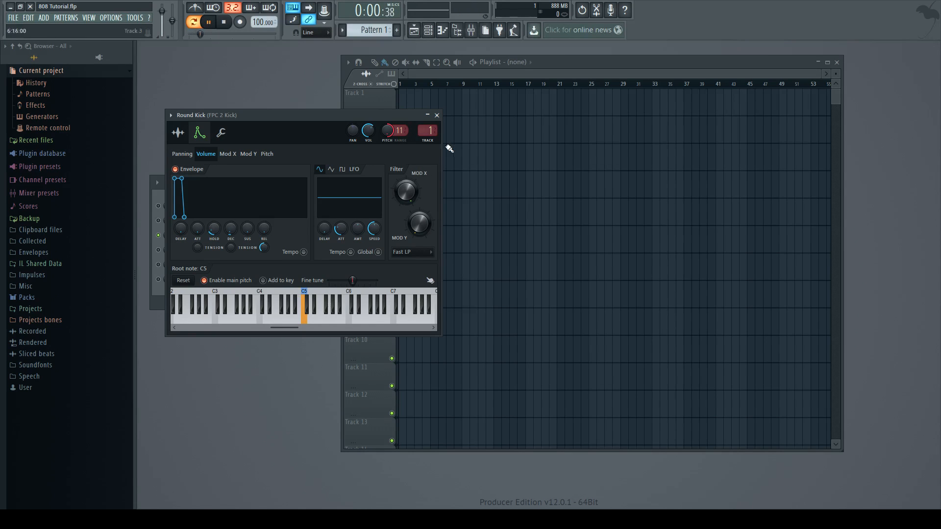
left_click(437, 115)
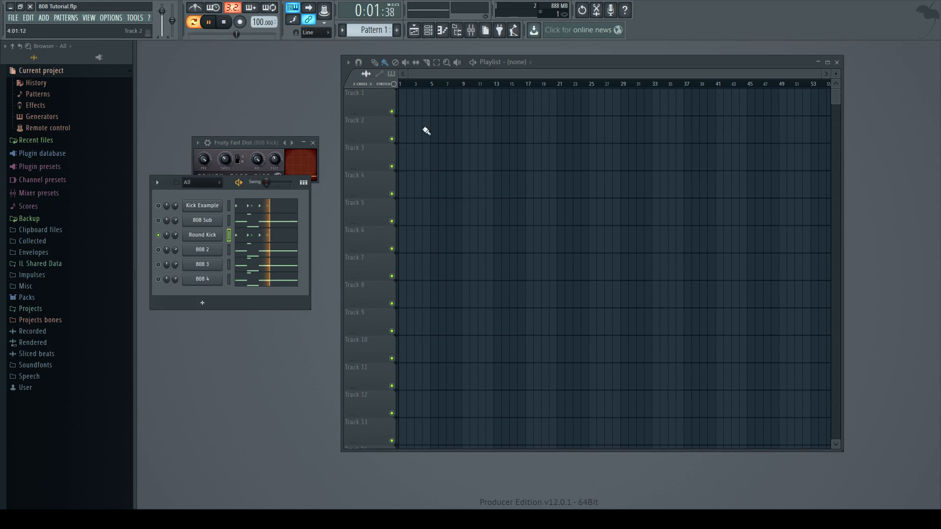
- Enable 808 Sub alongside the Round Kick and play both while checking the Round Kick's settings
left_click(158, 221)
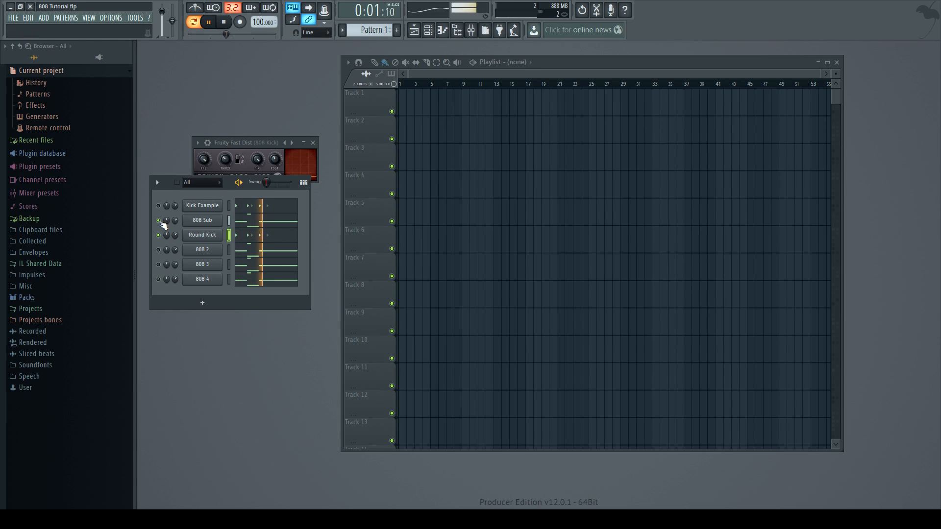
key("space")
left_click(205, 240)
key("space")
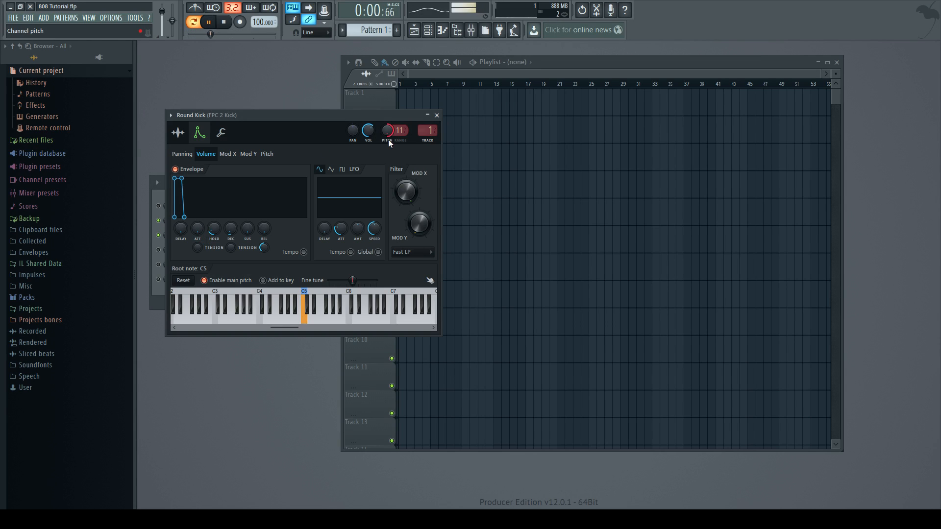
left_click(438, 116)
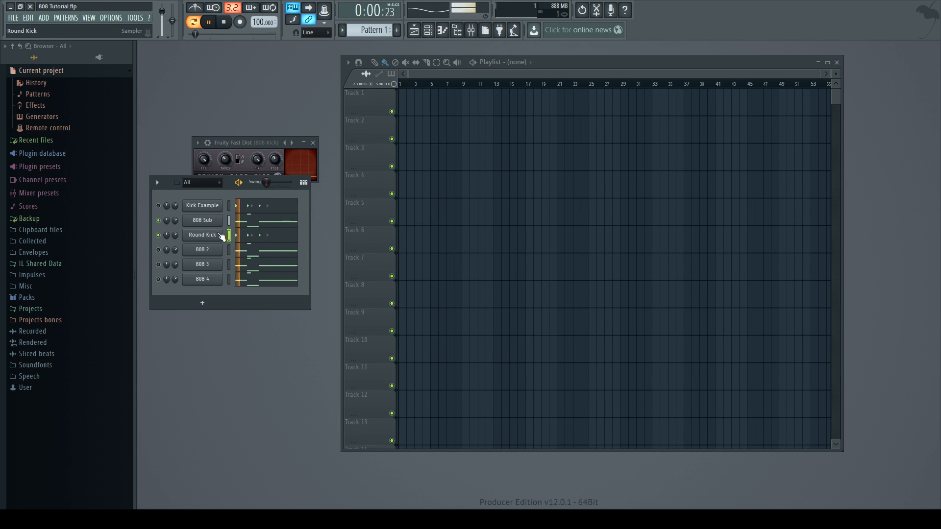
- Set the Round Kick's pitch range to 12 and stop playback
left_click(224, 239)
scroll(395, 131, "up", 1)
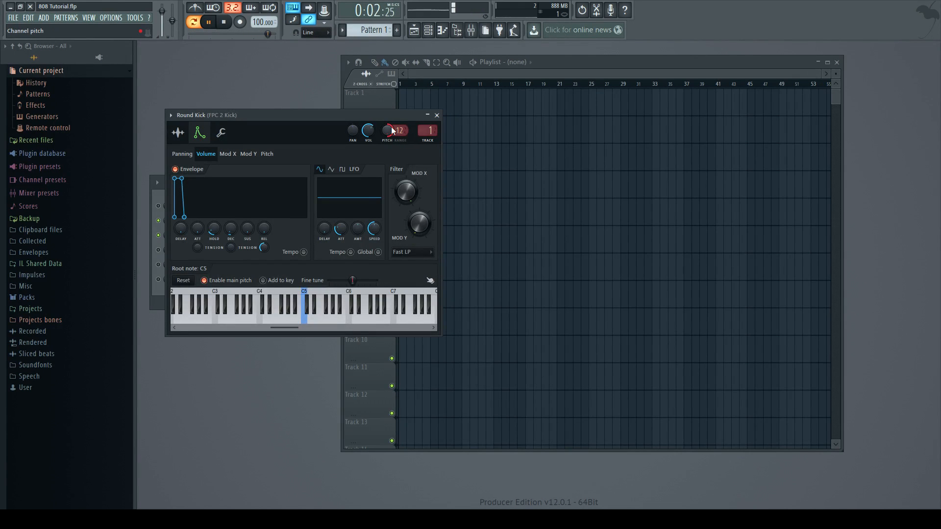
left_click(436, 115)
key("space")
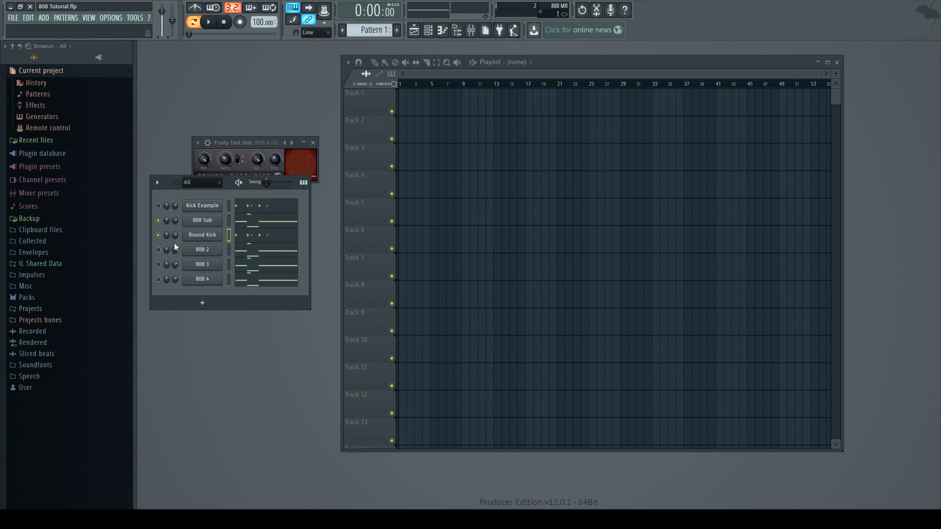
- Leave only the 808 2 channel enabled and play the pattern
left_click(158, 221)
left_click(159, 250)
key("space")
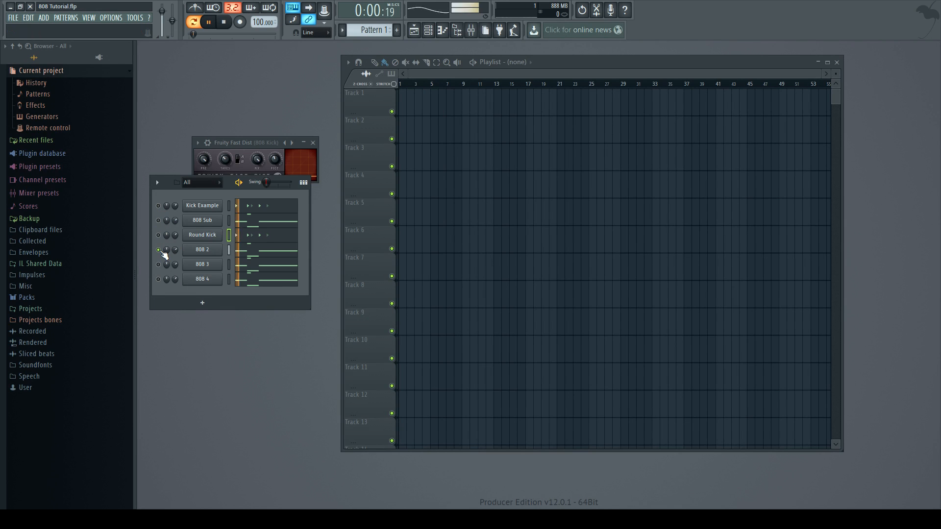
key("space")
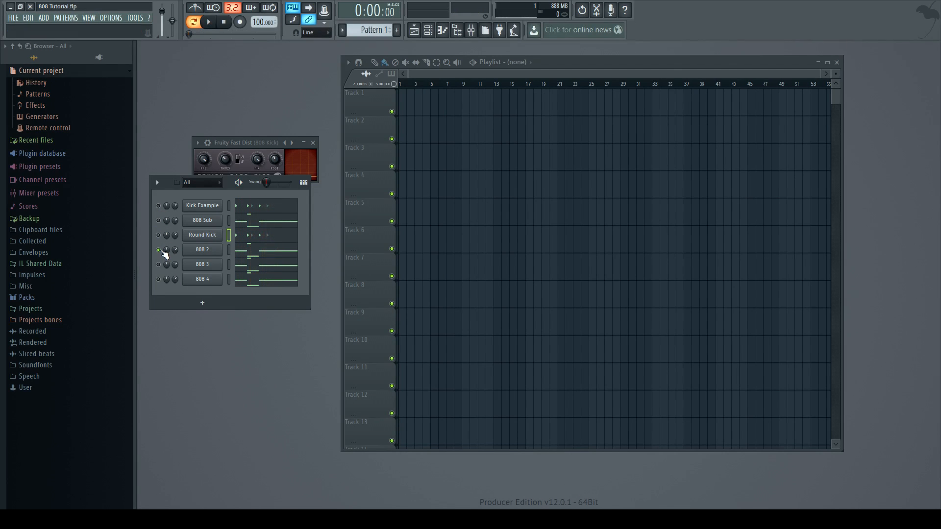
- Slightly lengthen the attack of 808 2's volume envelope while the pattern plays
left_click(203, 251)
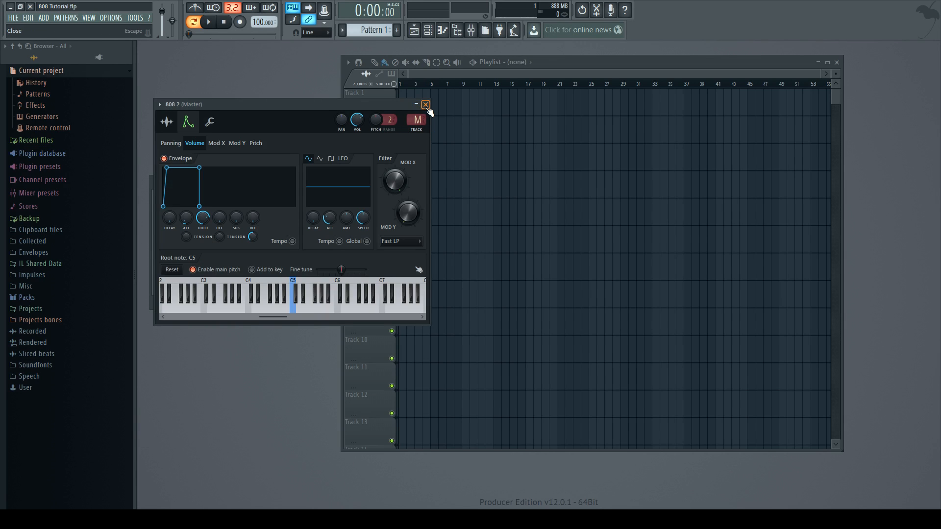
left_click(425, 105)
key("space")
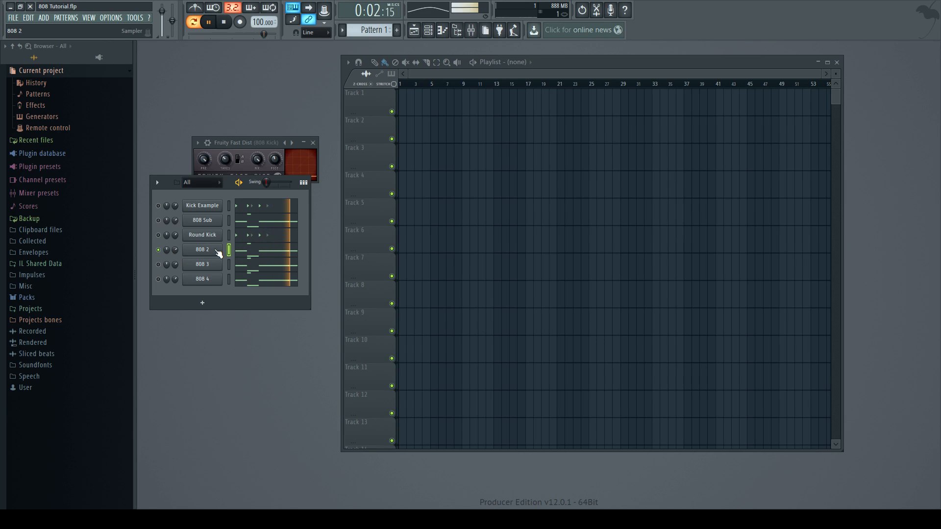
left_click(219, 251)
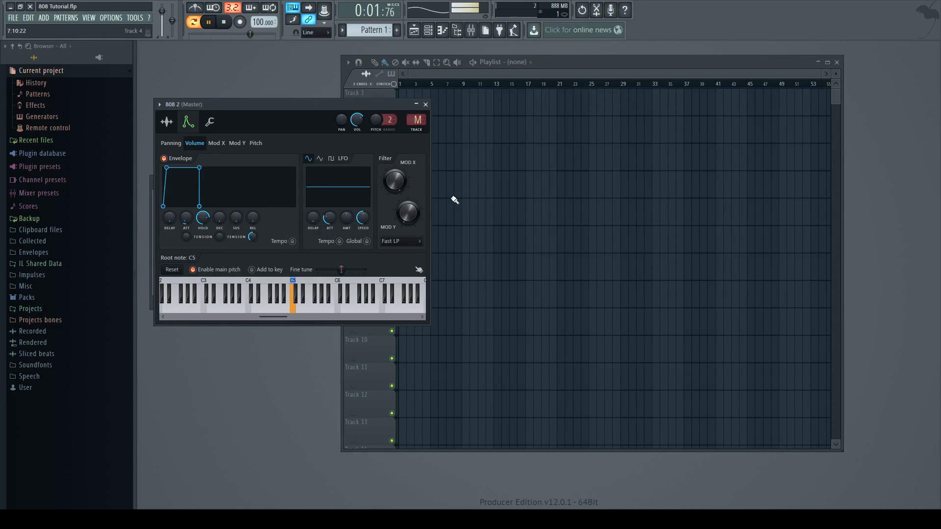
left_click_drag(190, 219, 190, 218)
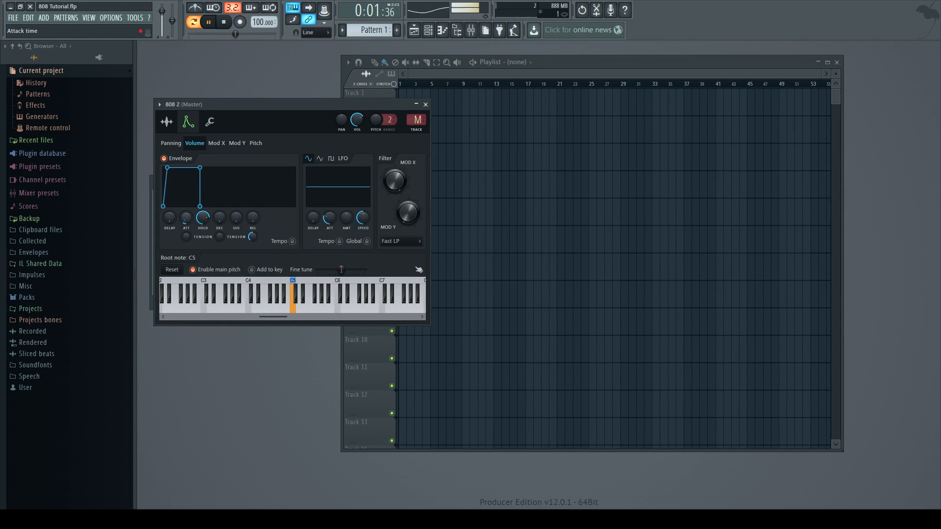
left_click(426, 105)
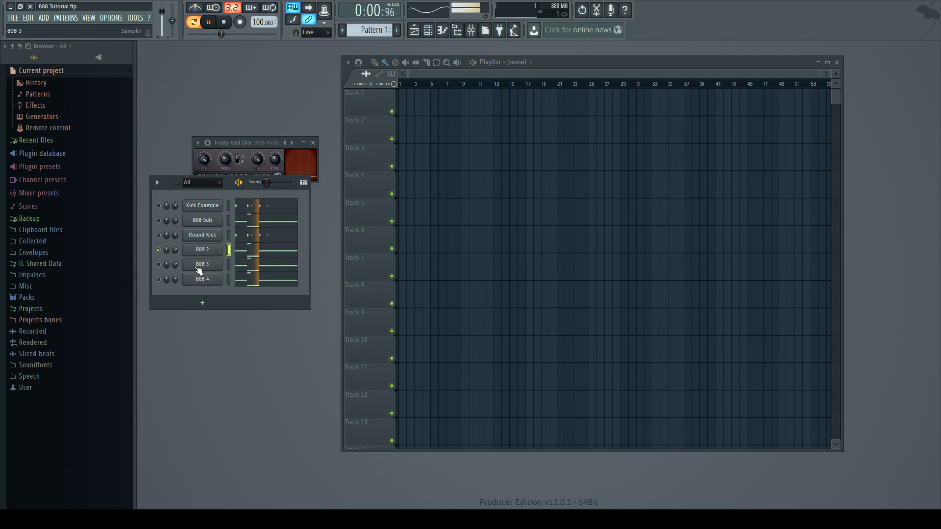
- Switch from 808 2 to the 808 4 channel alone and audition the pattern
left_click(160, 280)
key("space")
key("space")
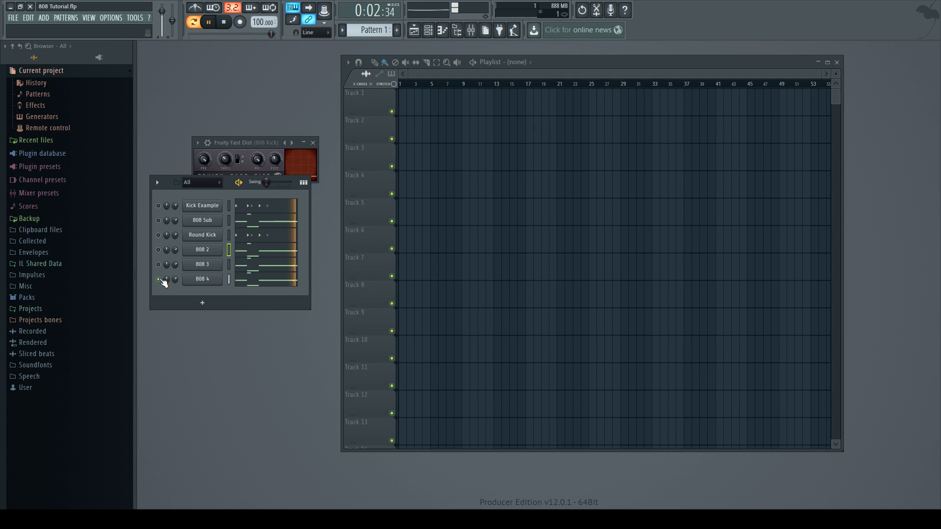
key("space")
key("space")
key("space")
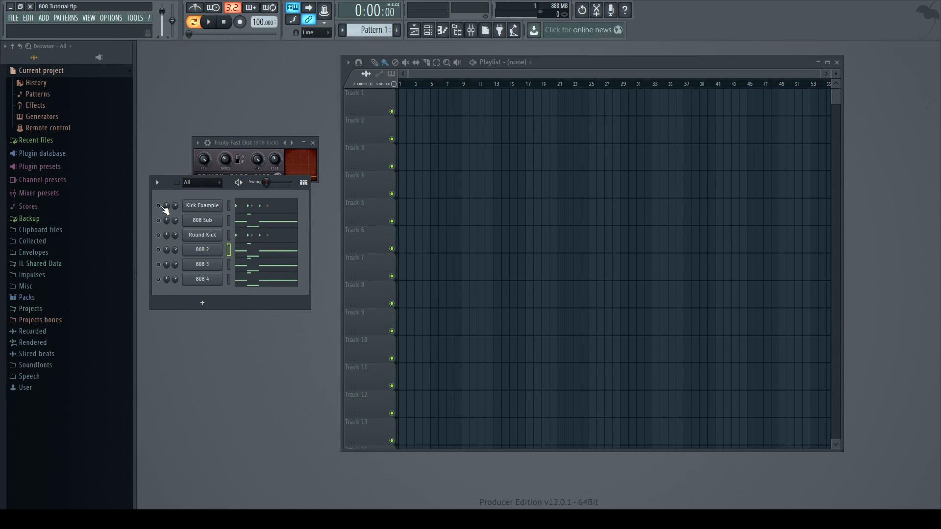
- Enable the Kick Example and 808 2 channels and play them together
left_click(160, 206)
left_click(160, 251)
key("space")
- Shorten the attack of 808 2's volume envelope during playback and stop the pattern
left_click(202, 250)
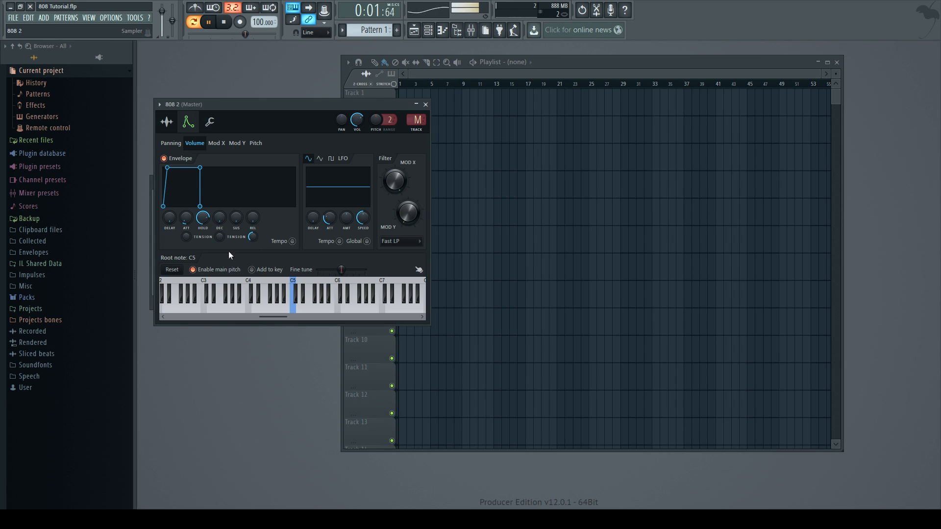
left_click_drag(191, 219, 190, 224)
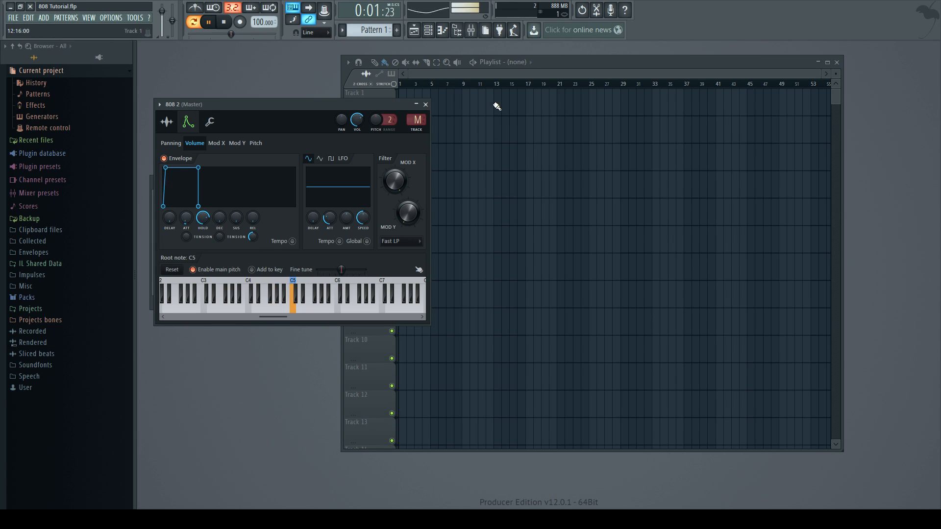
left_click(426, 105)
key("space")
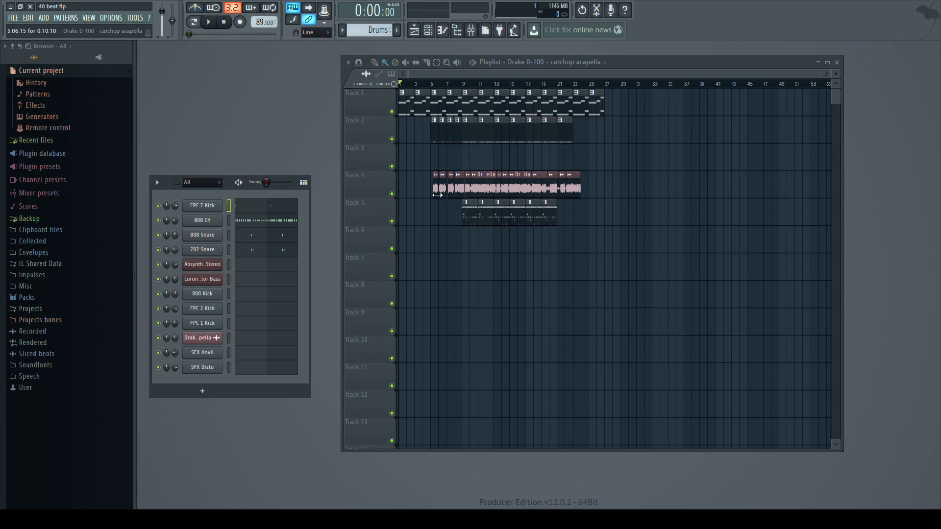
- Play the 40 beat arrangement from bar 3 in the playlist
left_click(415, 84)
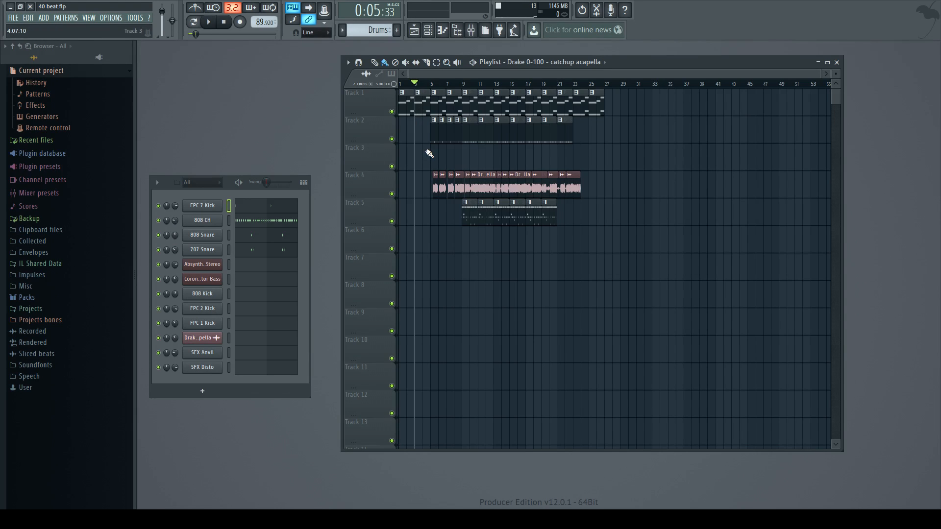
key("space")
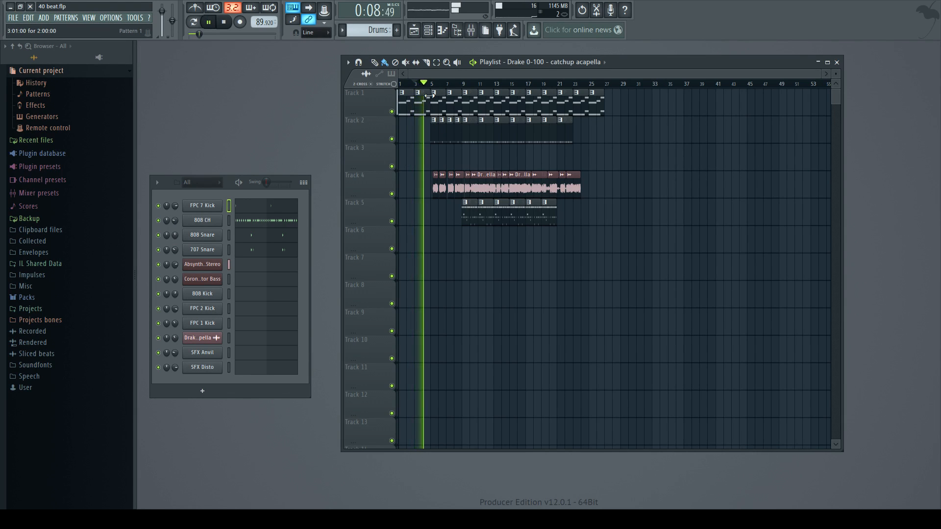
scroll(419, 128, "up", 5)
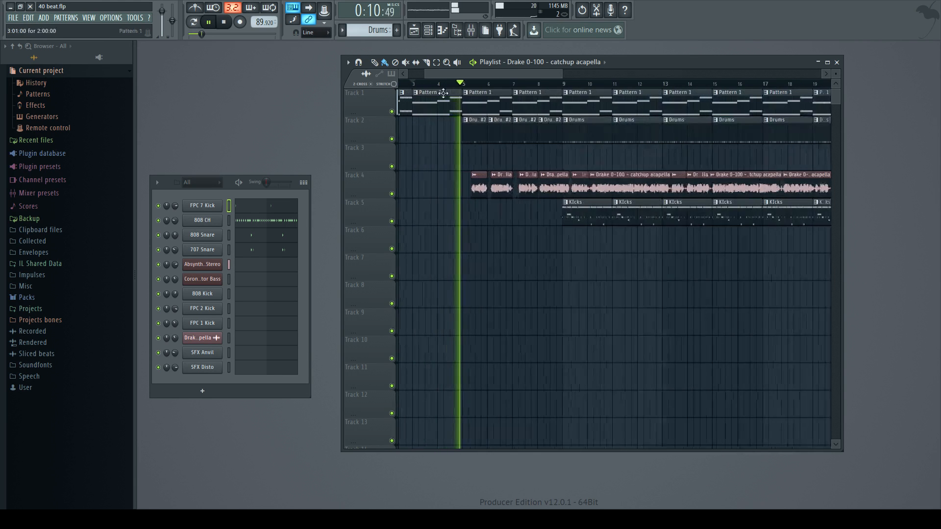
- Lower the Drake 0-100 catchup acapella mixer track to about -7.3 dB and close the mixer
left_click(471, 31)
left_click_drag(418, 284, 419, 305)
left_click_drag(419, 305, 418, 307)
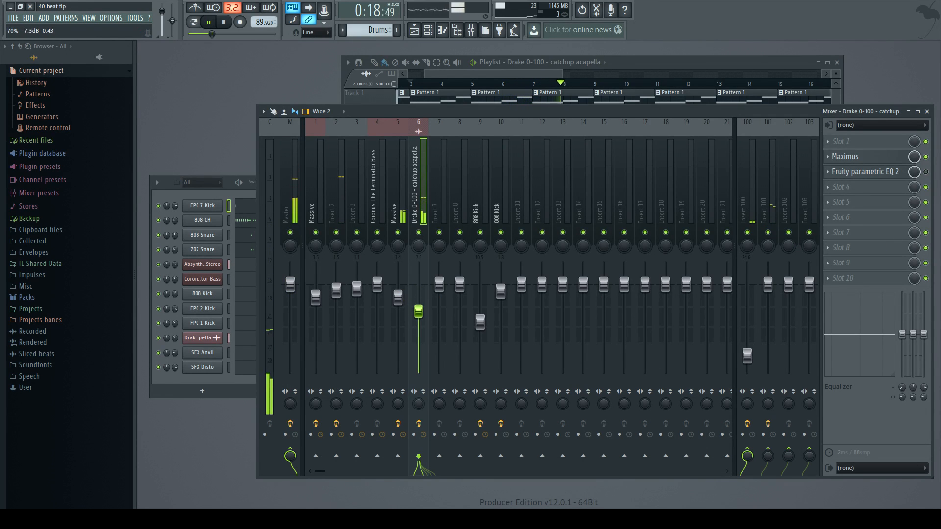
left_click(926, 111)
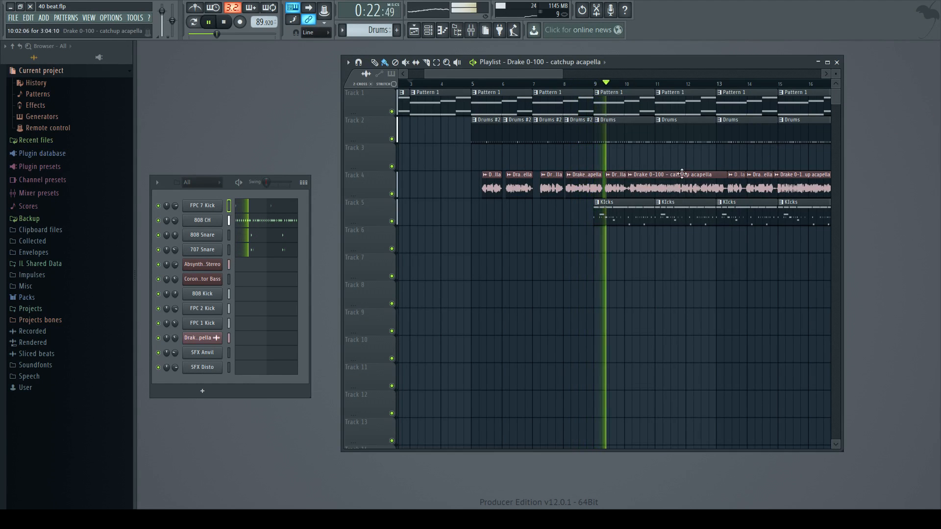
- Mute playlist tracks 4 and 1 during playback, and stop the arrangement
left_click(392, 194)
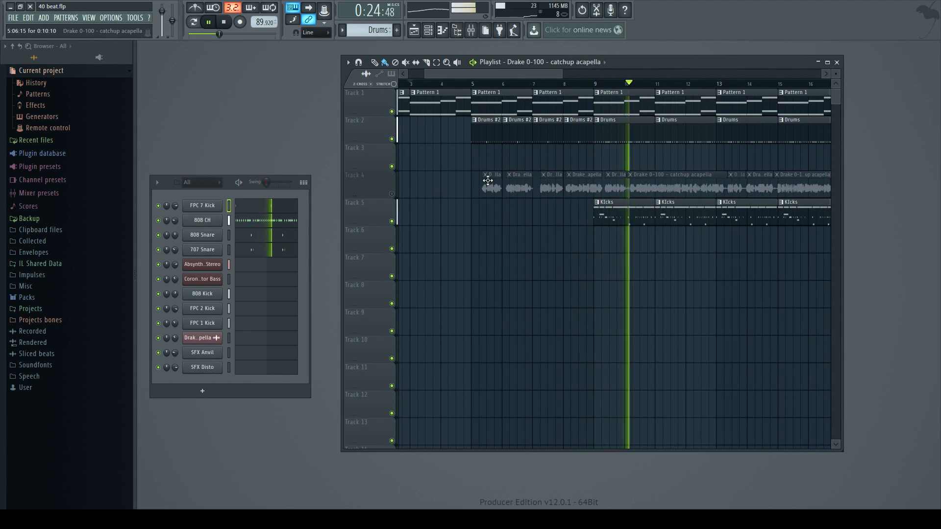
left_click(392, 112)
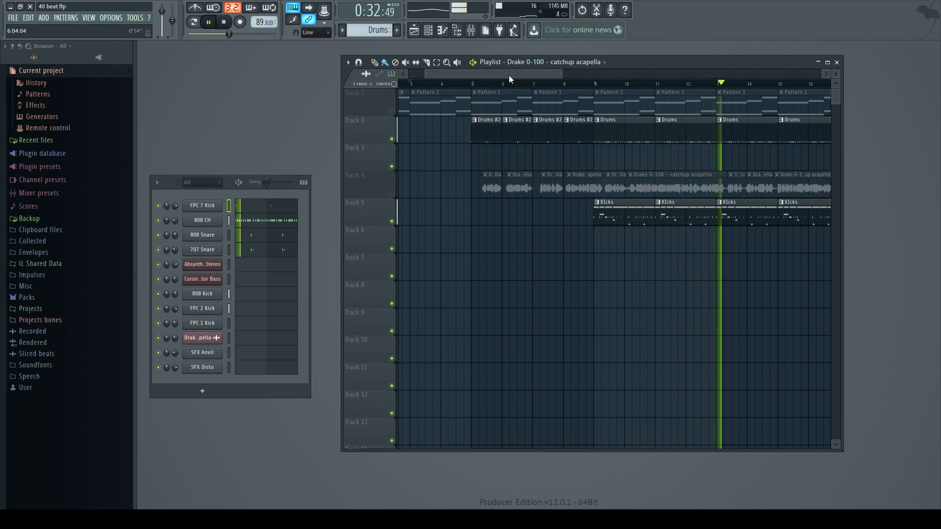
key("space")
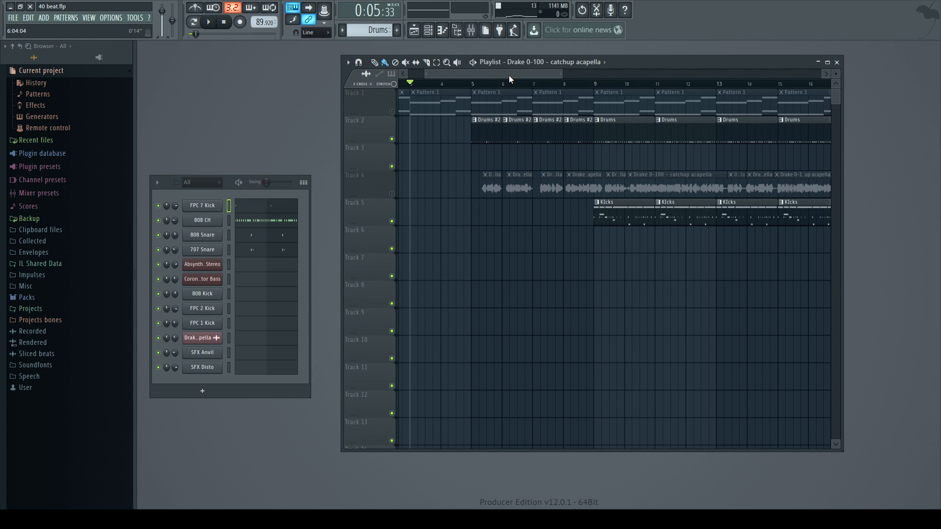
- Set the playback position just before bar 9 and open the 808 Kick notes of the first KIcks clip in the piano roll
left_click(587, 84)
mouse_move(554, 76)
left_mouse_down()
mouse_move(578, 88)
mouse_move(555, 79)
left_mouse_up()
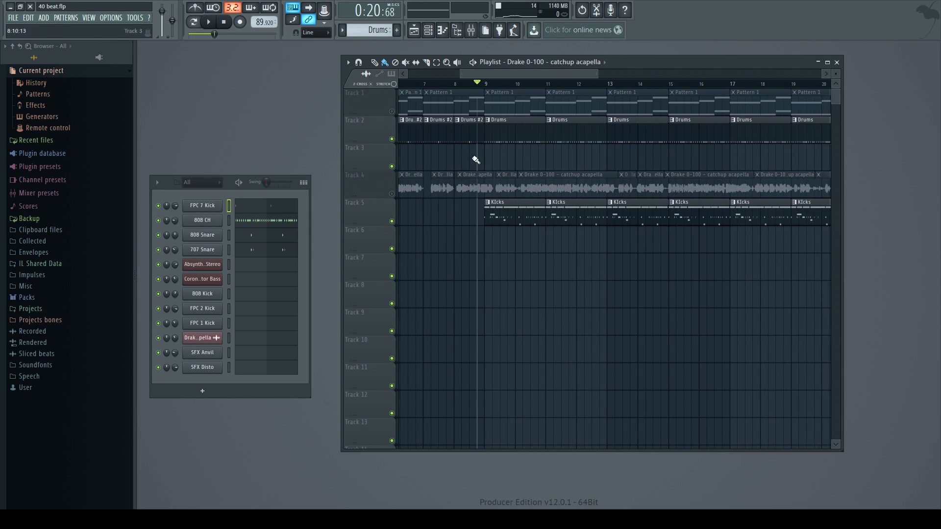
double_click(506, 218)
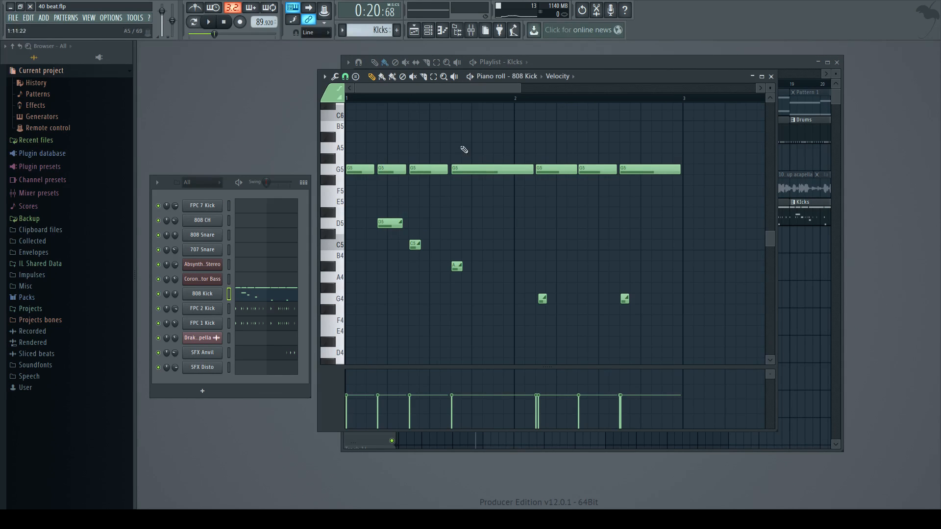
- Solo the 808 Kick channel and play its slide-note line, stopping after a short listen
left_click(159, 294, "ctrl")
key("space")
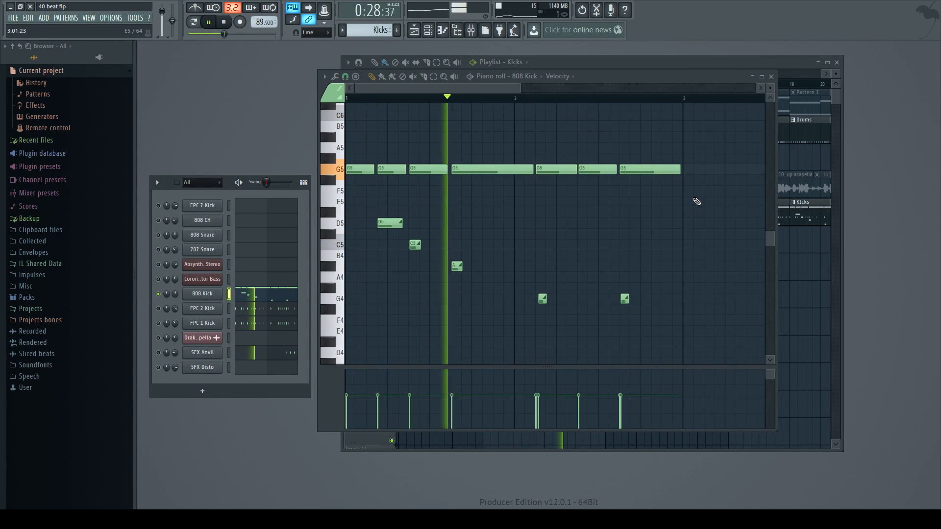
key("space")
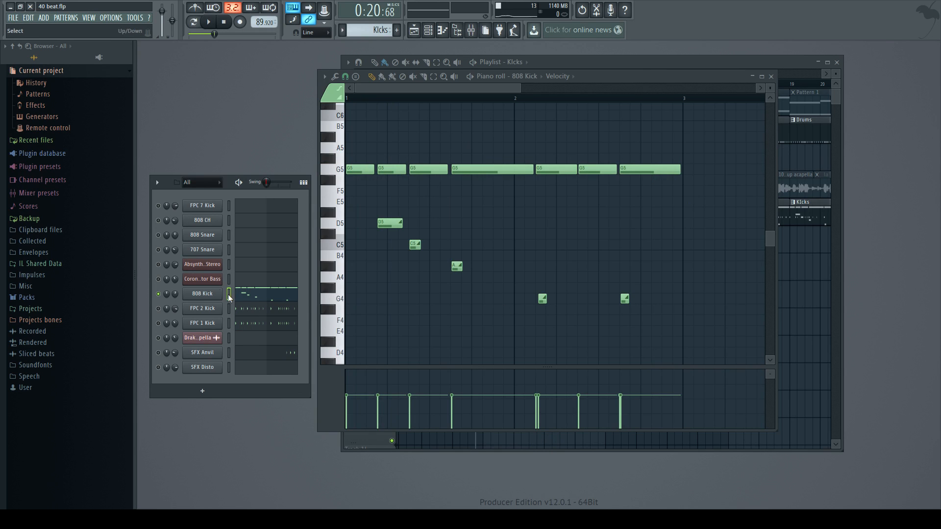
- Turn off the 808 Kick channel's volume envelope and audition the line without it
left_click(206, 294)
left_click(227, 222)
key("space")
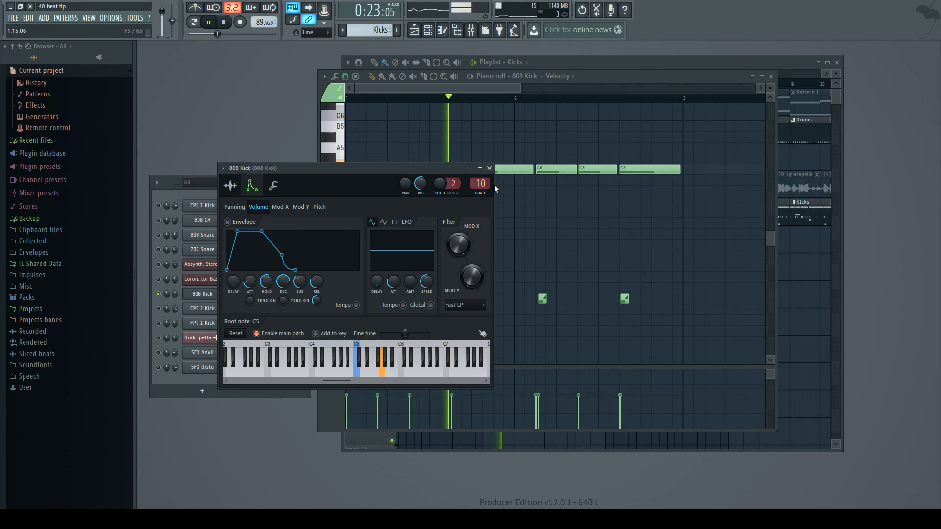
key("space")
- Delete all the G5 notes of the 808 Kick except the first, keeping the slide notes
right_click(652, 173)
right_click(598, 169)
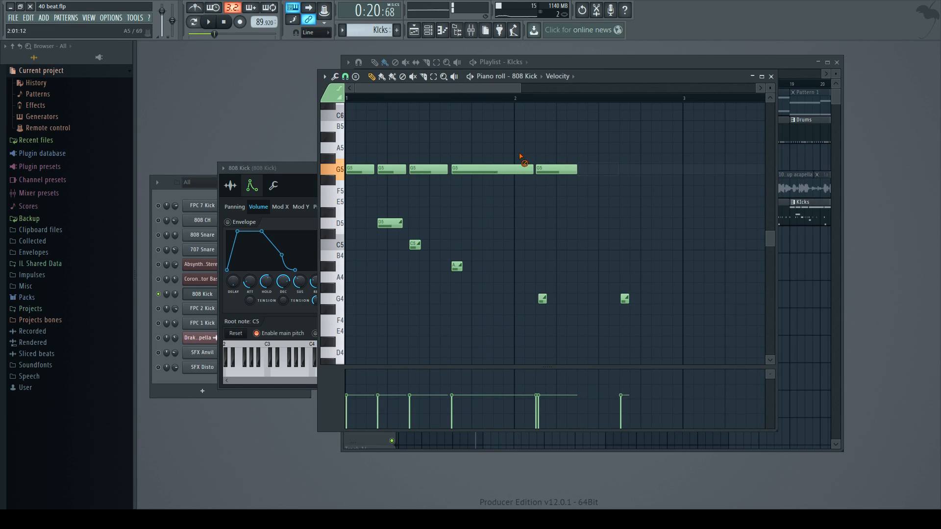
right_click(519, 168)
right_click(564, 171)
right_click(420, 173)
right_click(402, 172)
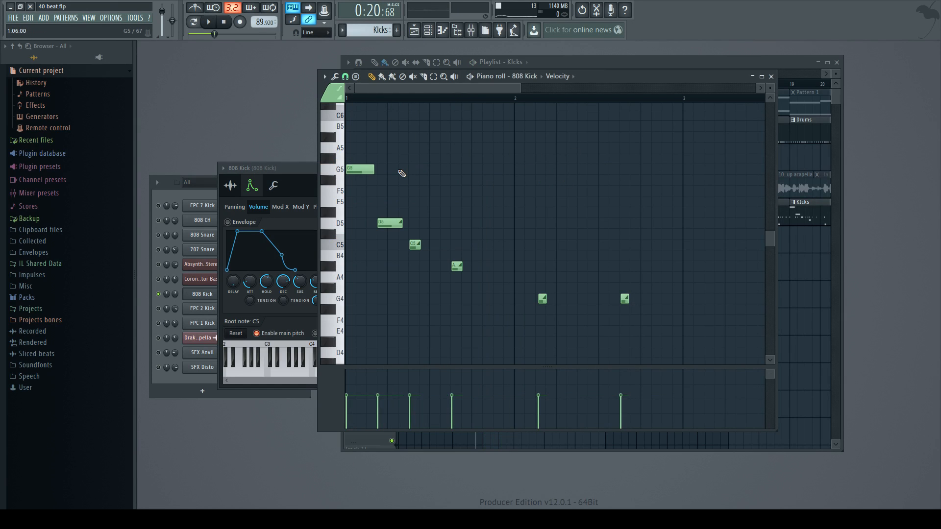
- Play the single 808 Kick note with its slides, and close the piano roll and the channel settings
key("space")
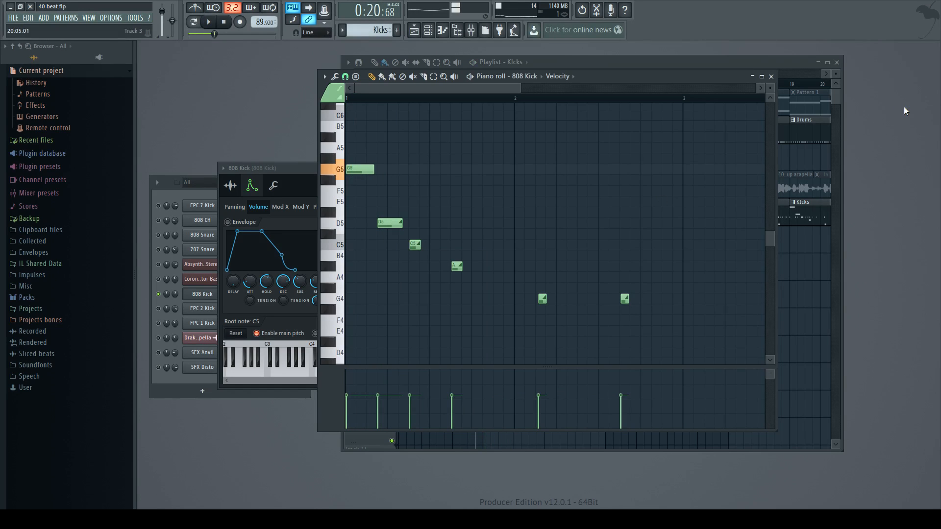
left_click(772, 76)
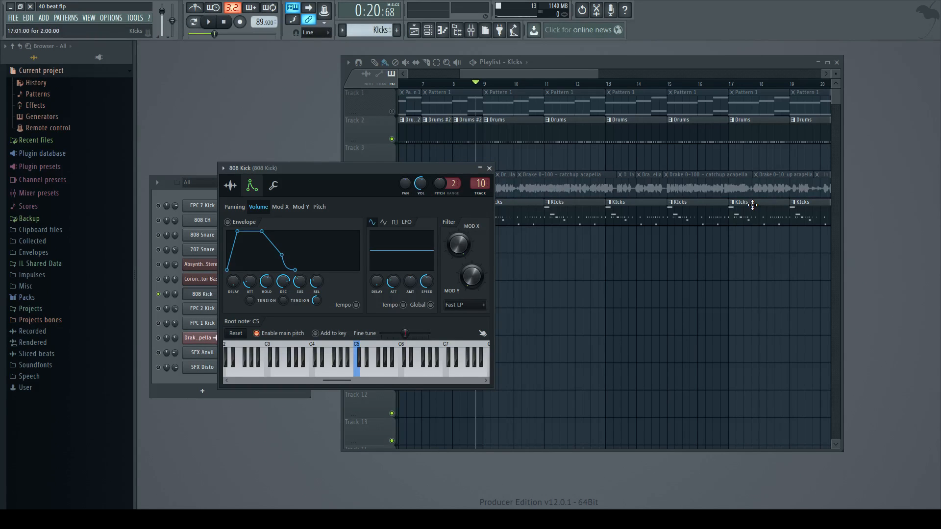
left_click(489, 168)
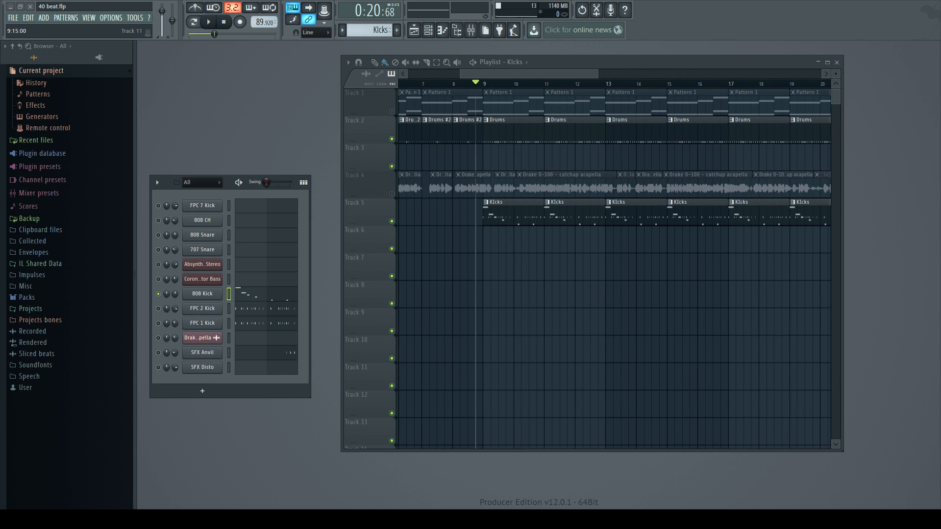